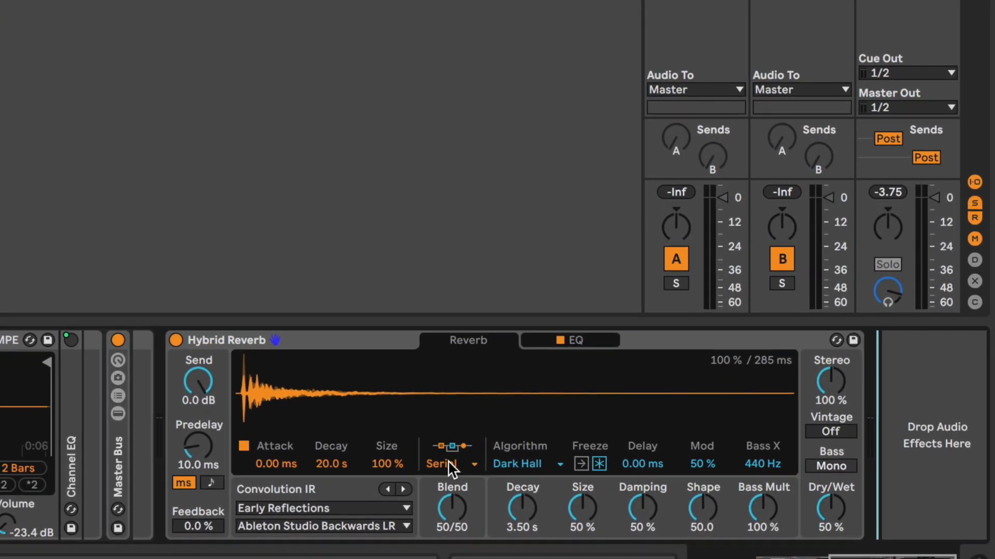
Step: Try the Parallel routing in Hybrid Reverb and switch it to Convolution
click(475, 462)
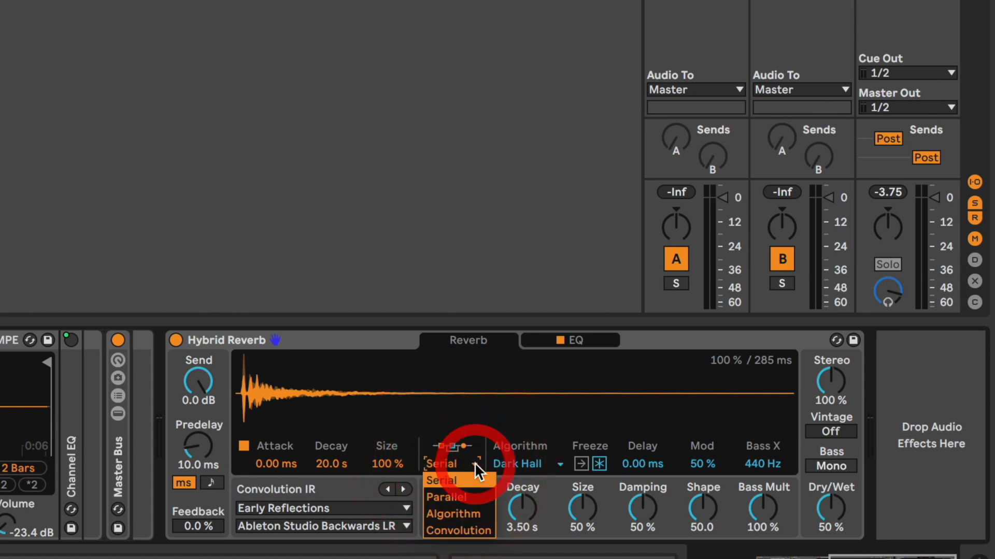
click(474, 497)
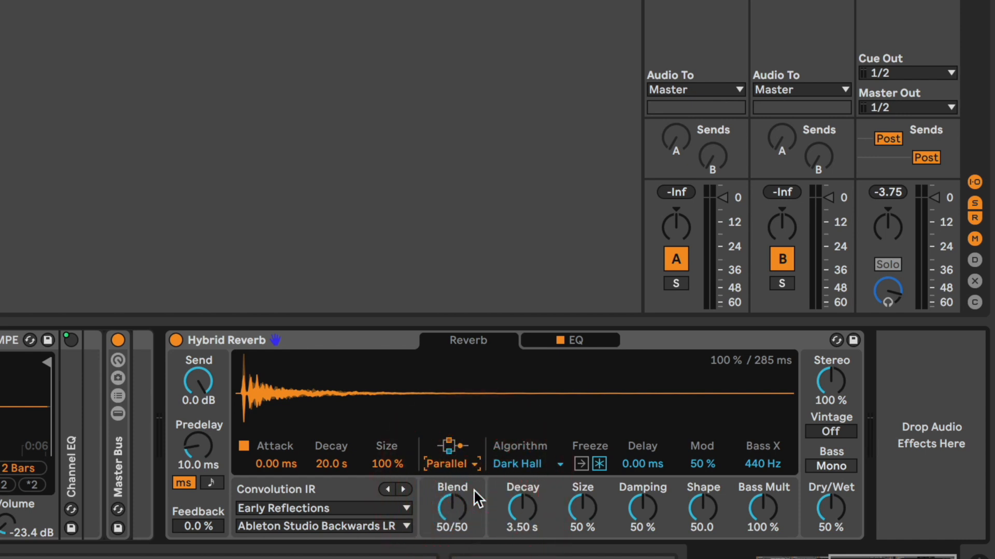
click(460, 465)
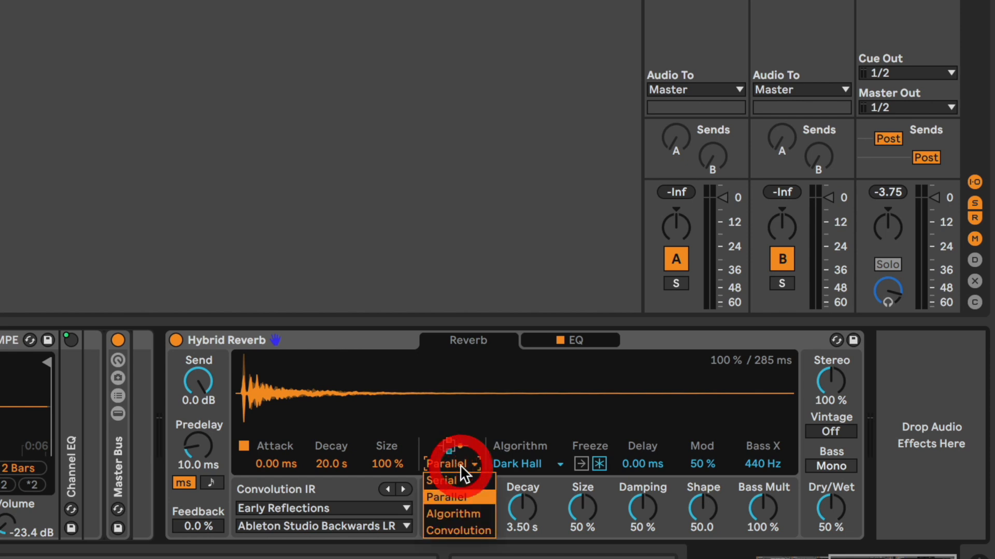
click(481, 531)
Step: Load the Drum Chamber LR impulse response from the Chambers and Large Rooms category
click(334, 482)
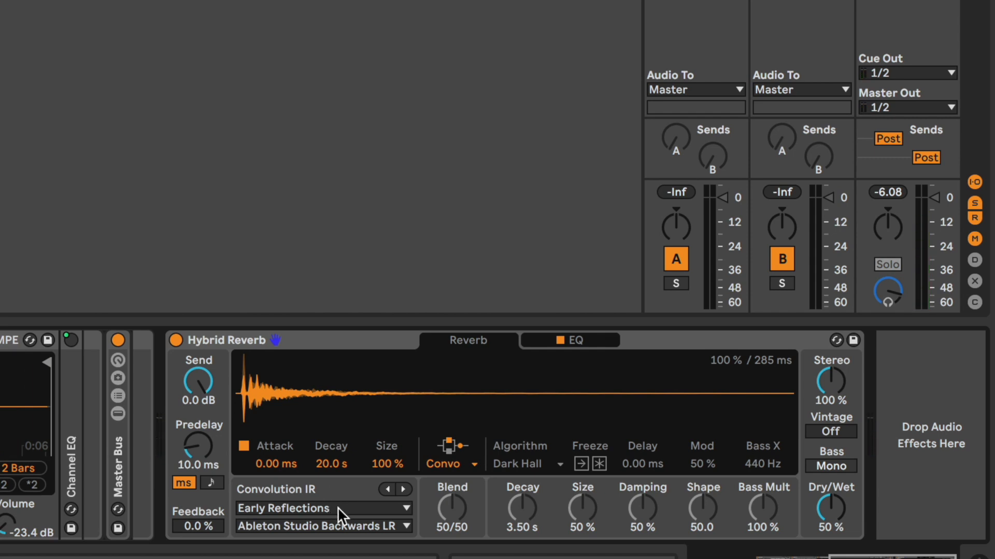
click(337, 508)
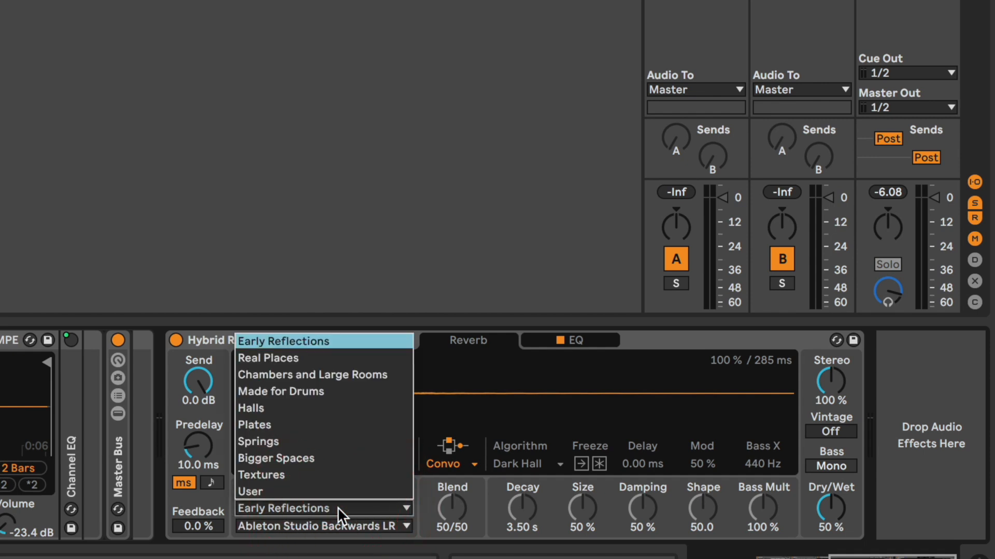
click(362, 373)
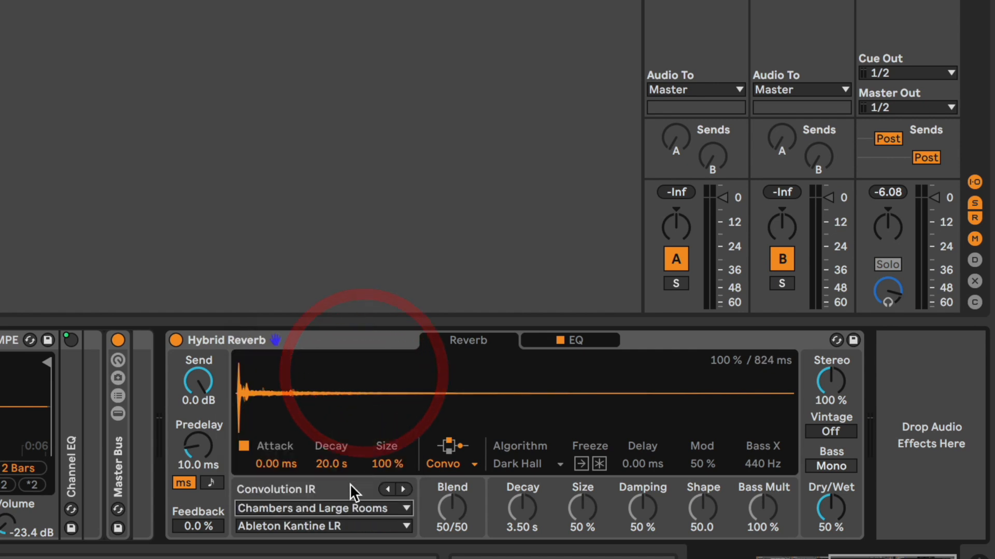
click(319, 526)
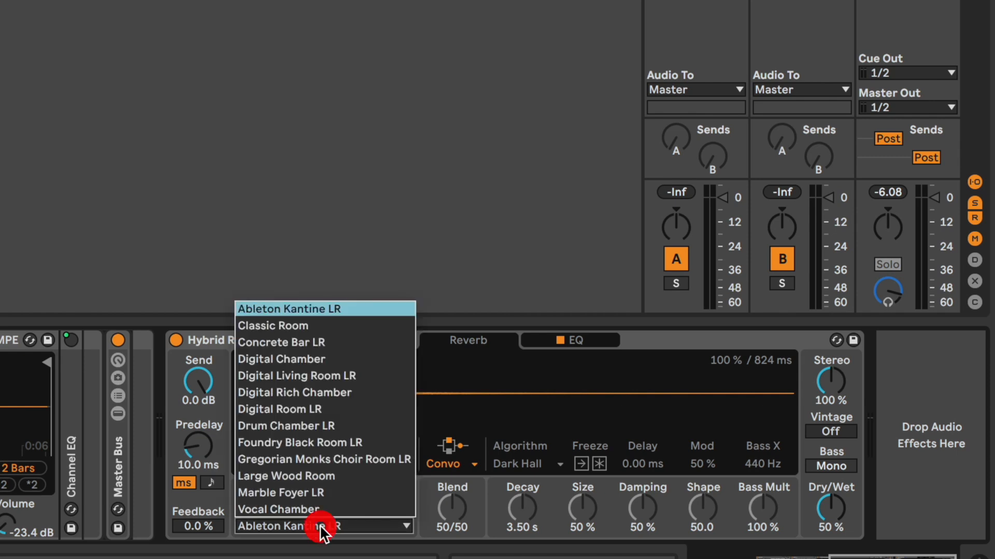
click(334, 425)
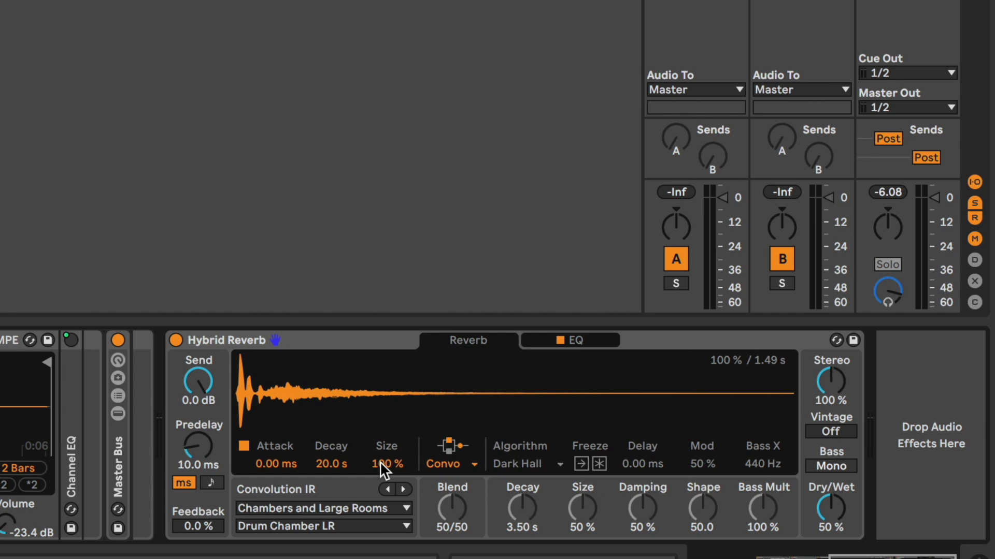
Step: Play the set while reducing the convolution Size to 60 %, and stop playback
key(space)
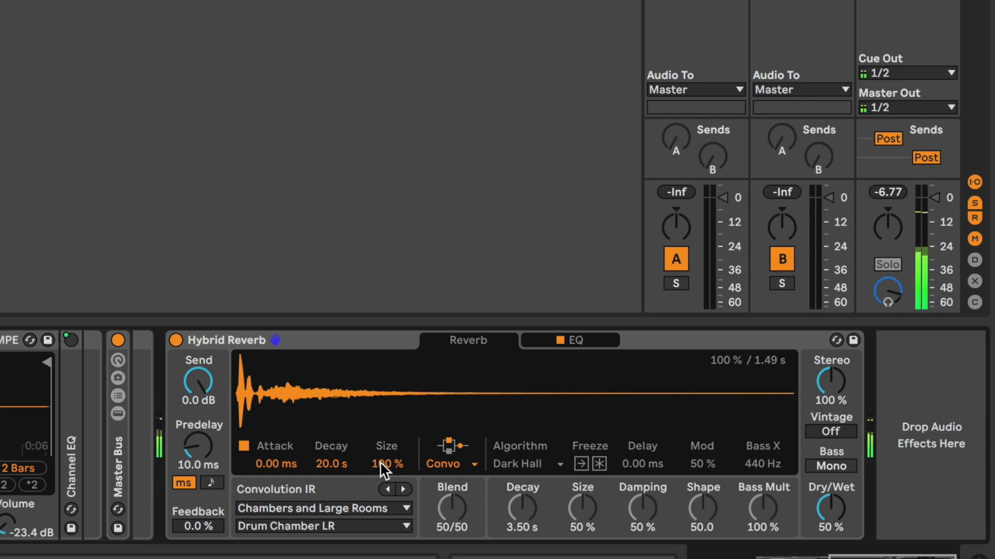
mouse_move(380, 462)
mouse_down()
mouse_move(380, 485)
mouse_move(381, 452)
mouse_move(381, 460)
mouse_up()
click(341, 485)
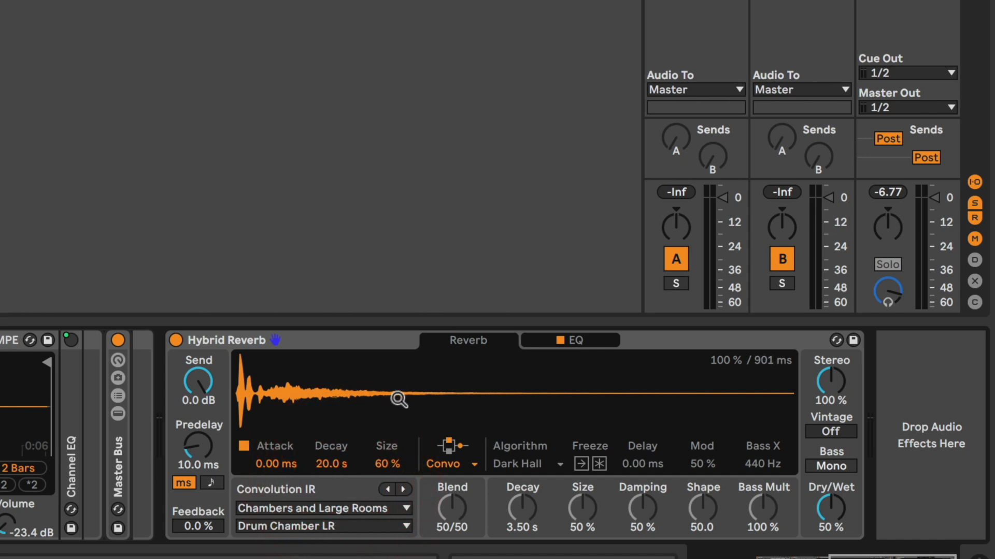
key(space)
Step: Change the convolution impulse response category to Springs and activate track 2 in the mixer
click(350, 502)
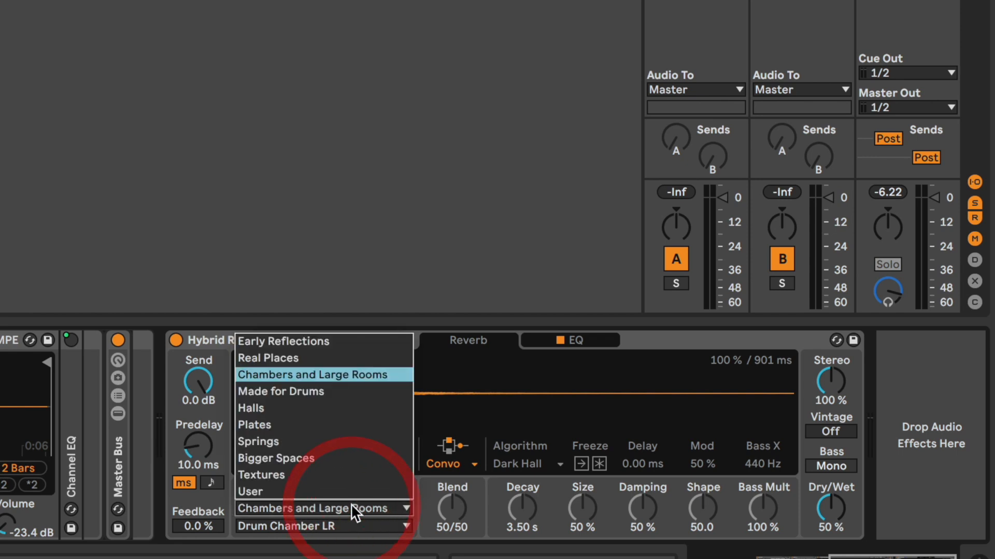
click(334, 440)
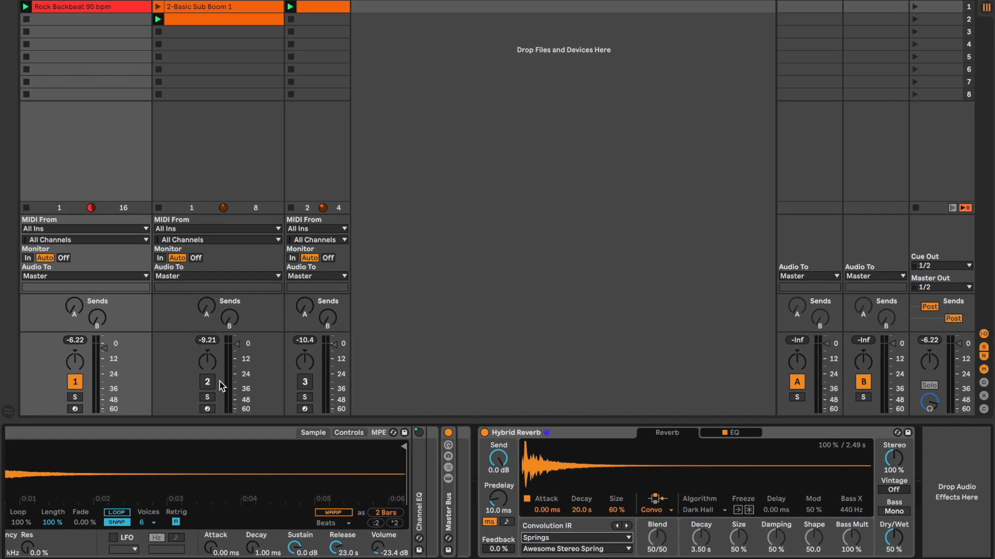
click(206, 381)
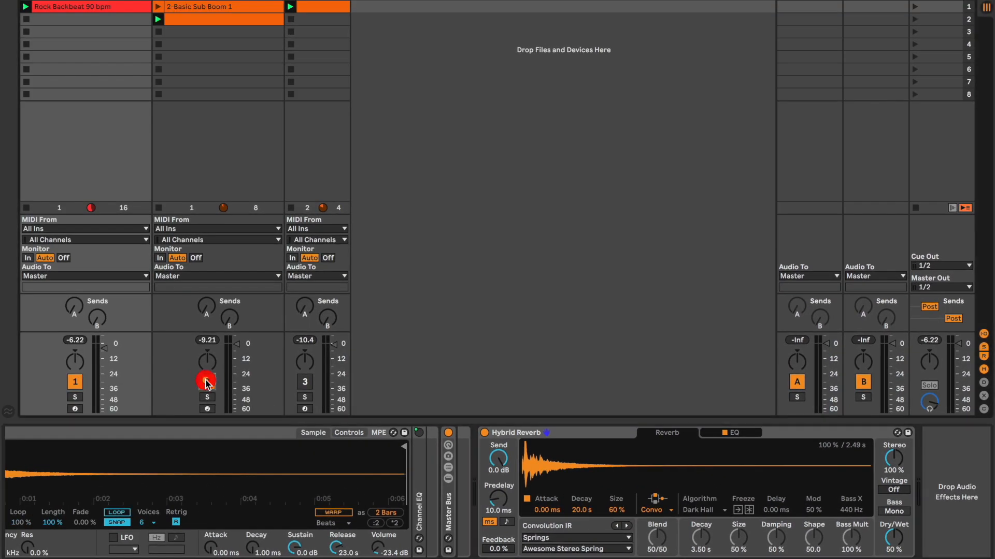
click(592, 523)
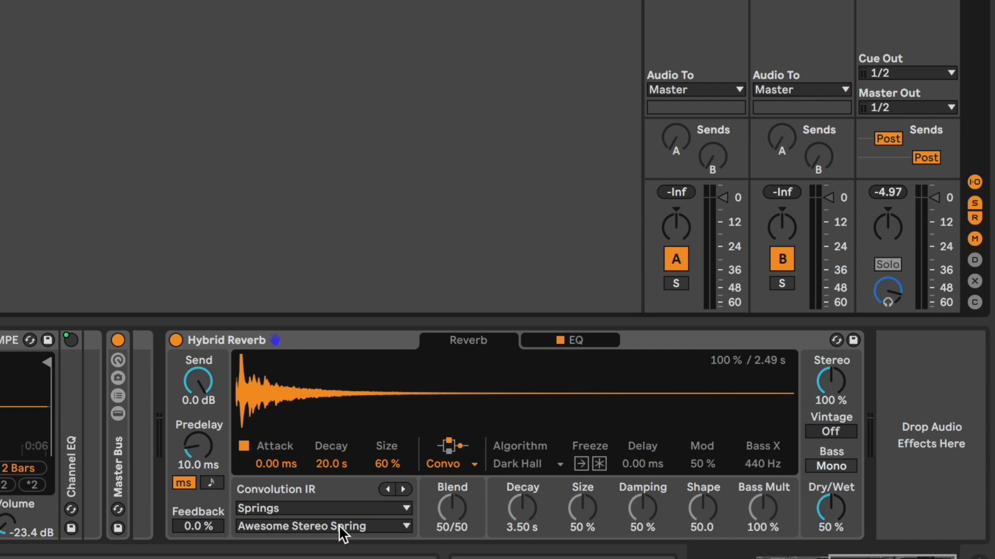
Step: Audition the Classic Amp Spring impulse response and return to Awesome Stereo Spring
click(337, 525)
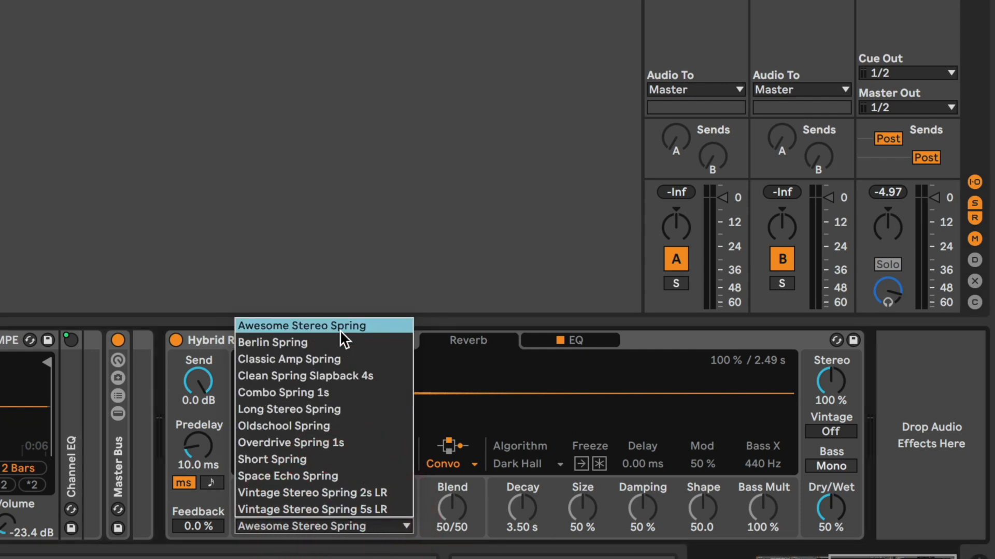
click(325, 359)
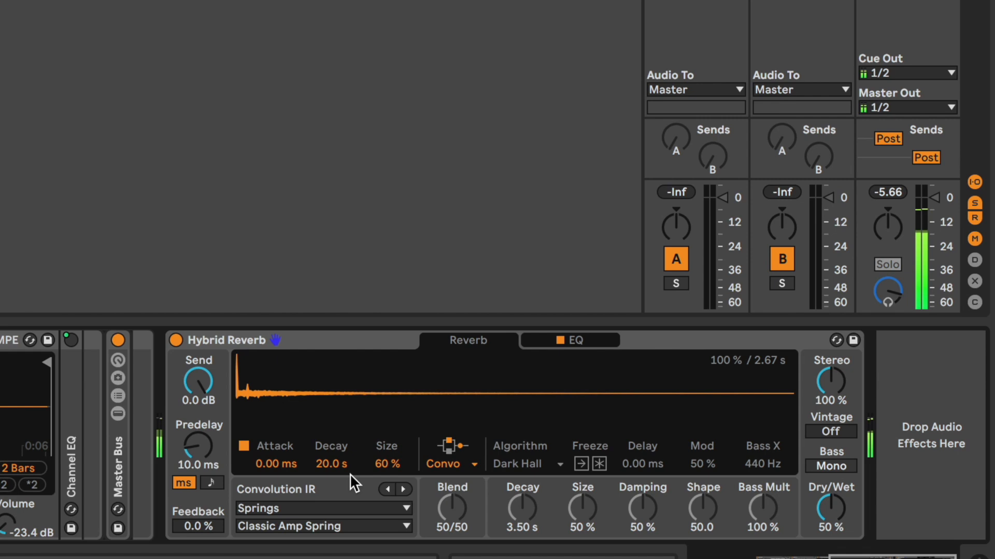
click(343, 521)
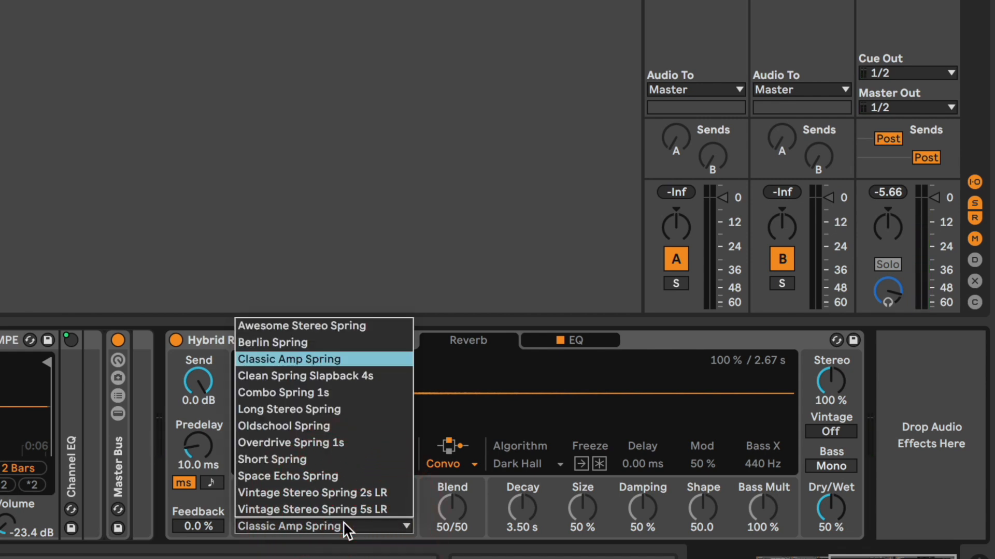
click(330, 327)
Step: Try the convolution Size at 100 % and reduce it to 47 %
drag(387, 463, 388, 459)
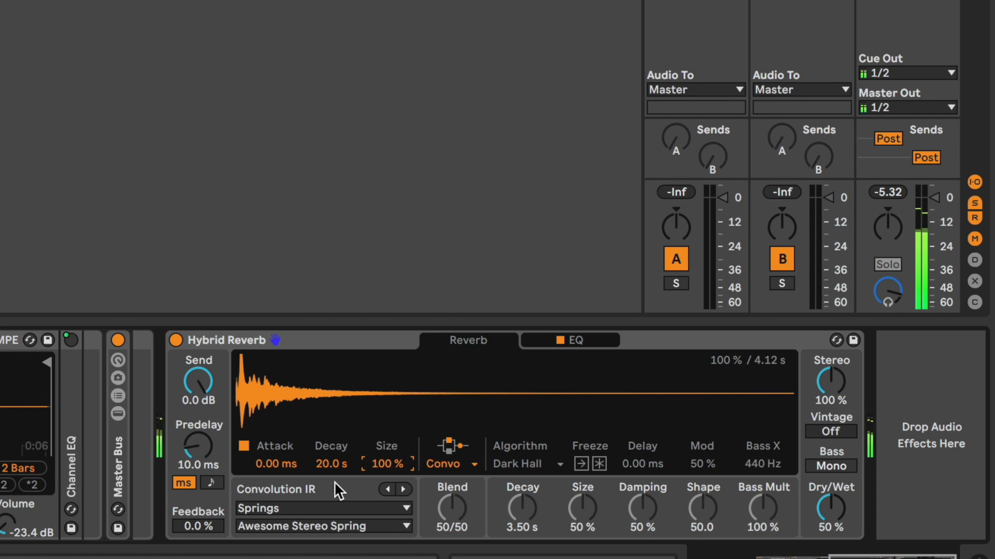
drag(386, 464, 386, 502)
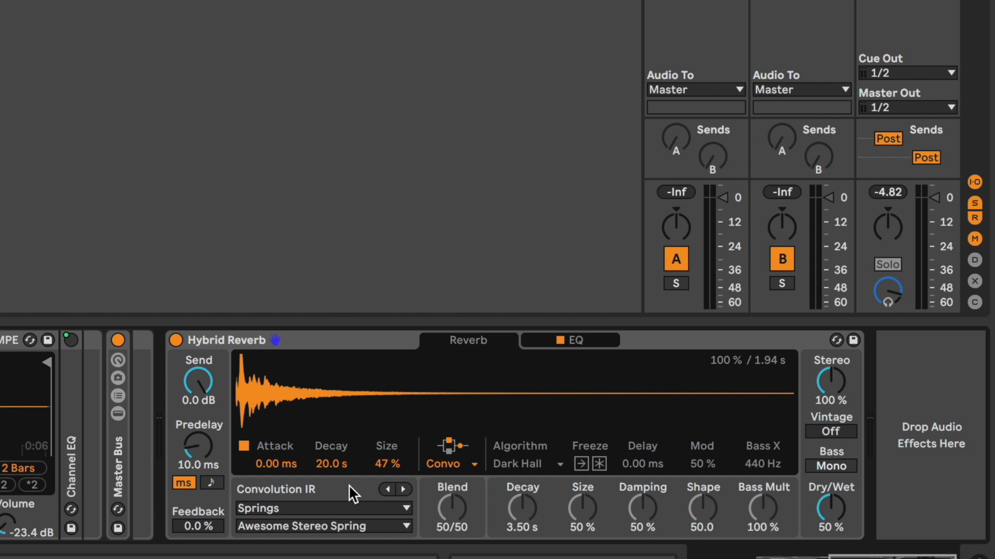
Step: Try the Parallel routing, switch Hybrid Reverb to Algorithm only and play the set
click(455, 464)
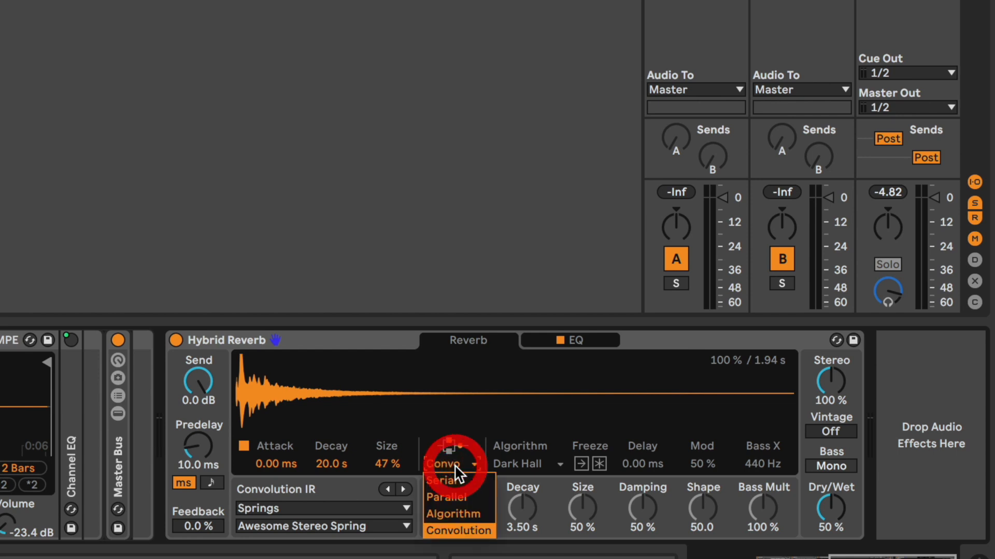
click(457, 493)
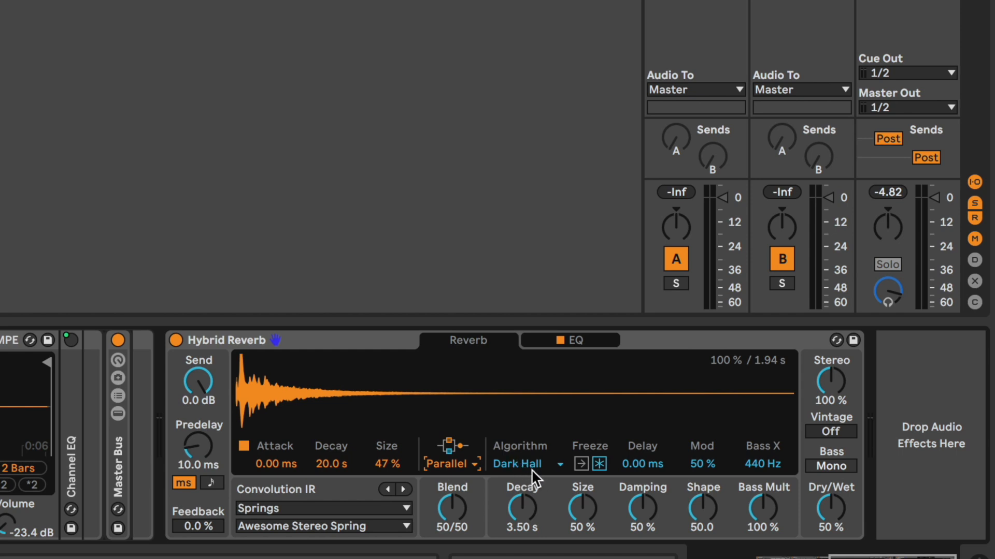
click(477, 464)
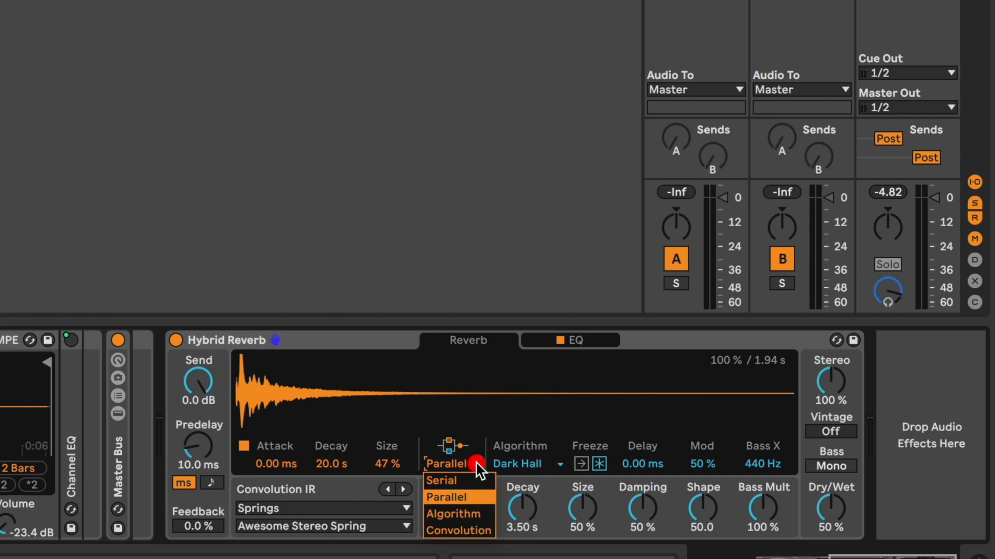
click(474, 508)
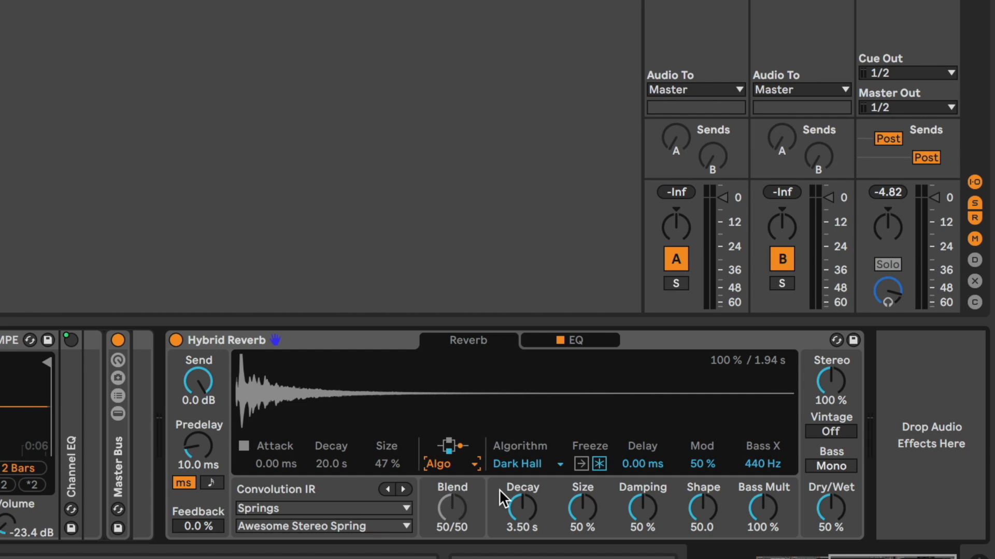
key(space)
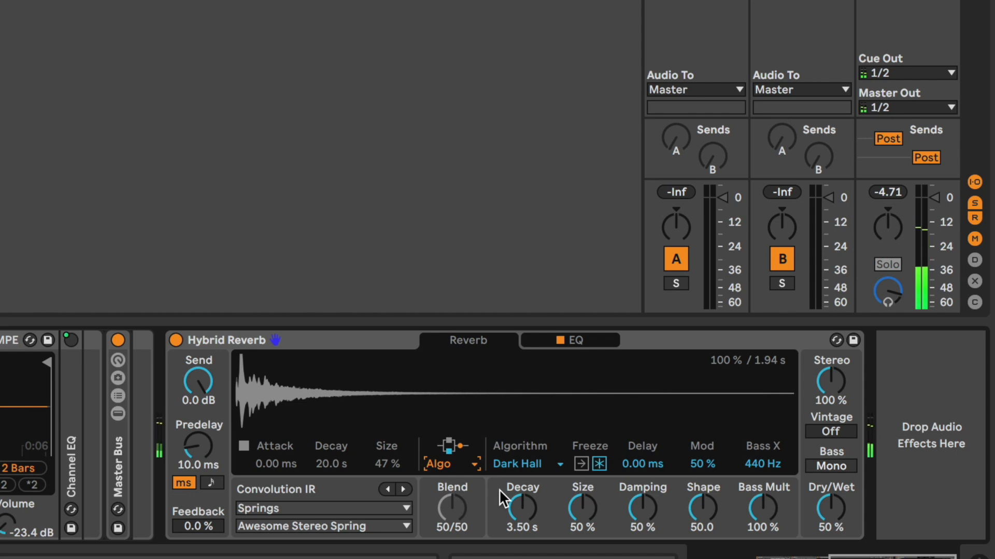
Step: Try the Tides reverb algorithm and return the algorithm to Dark Hall
click(542, 464)
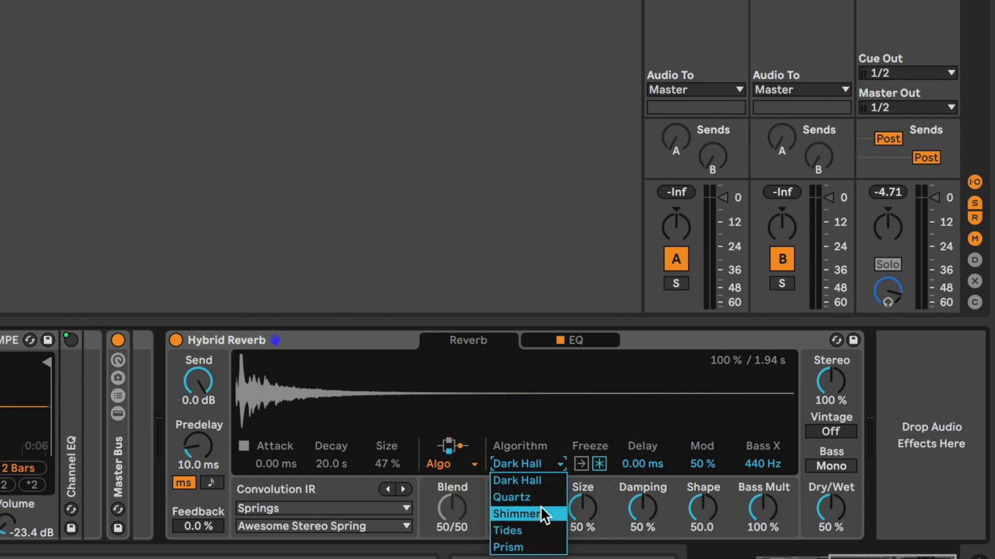
click(521, 530)
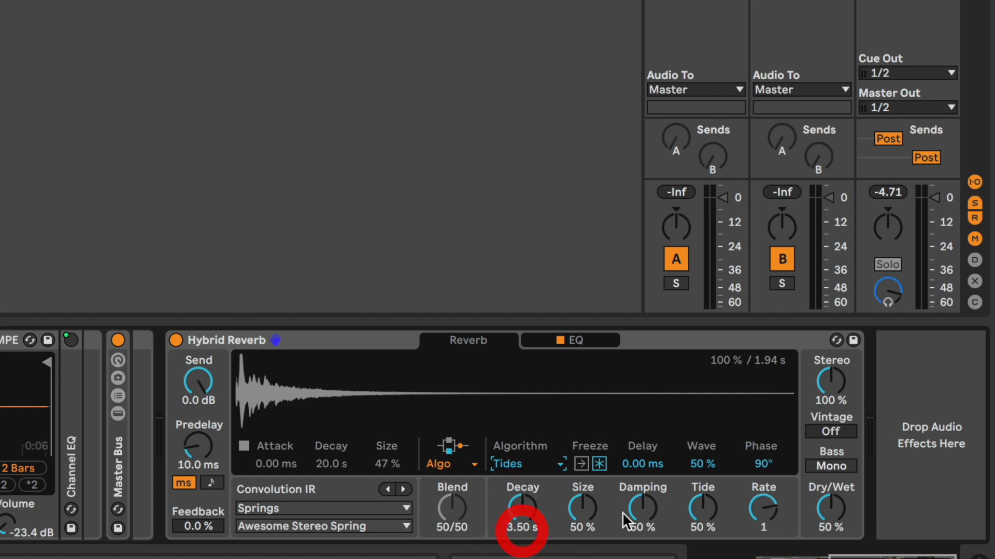
click(534, 465)
click(535, 473)
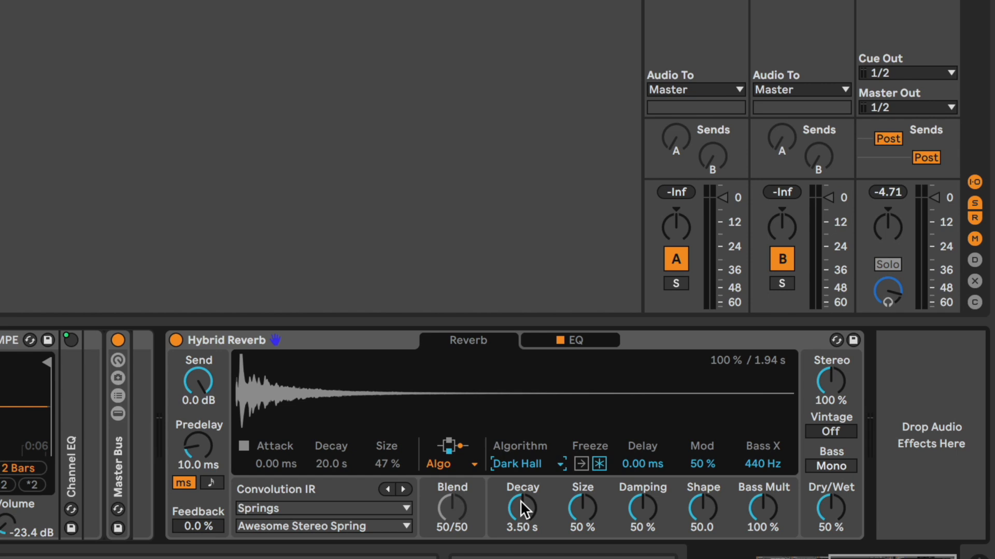
Step: Set the Dark Hall algorithm's Decay to 1.08 s, Size to 26 % and Damping to 57 %
drag(520, 500, 520, 524)
drag(585, 503, 585, 514)
drag(522, 506, 617, 498)
Step: Set the Hybrid Reverb routing to Parallel and play the set with track 1 soloed
click(458, 464)
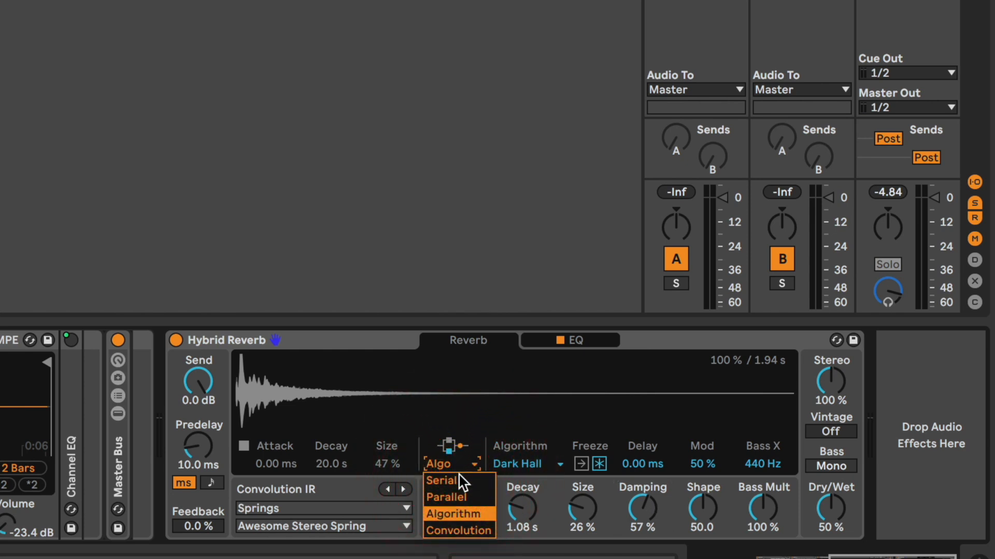
click(463, 495)
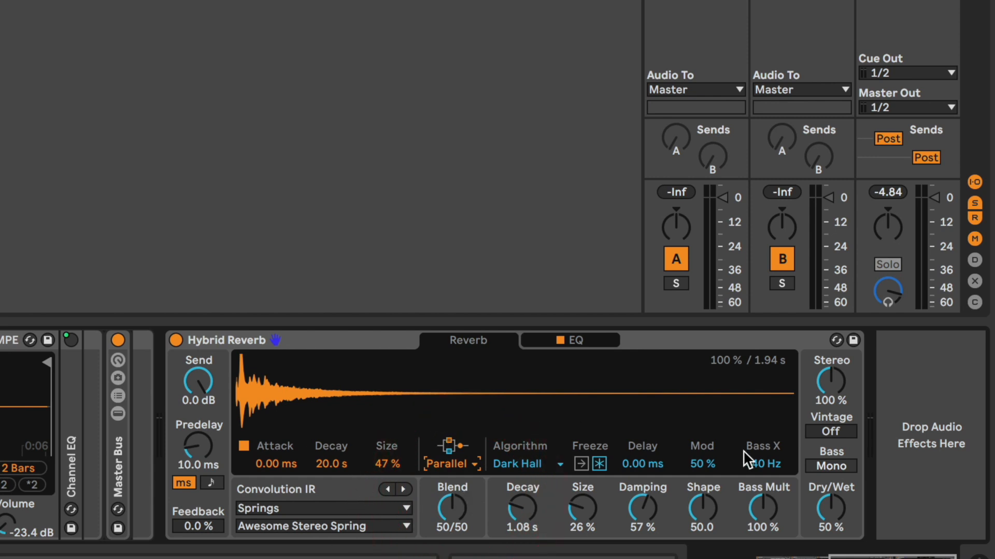
key(space)
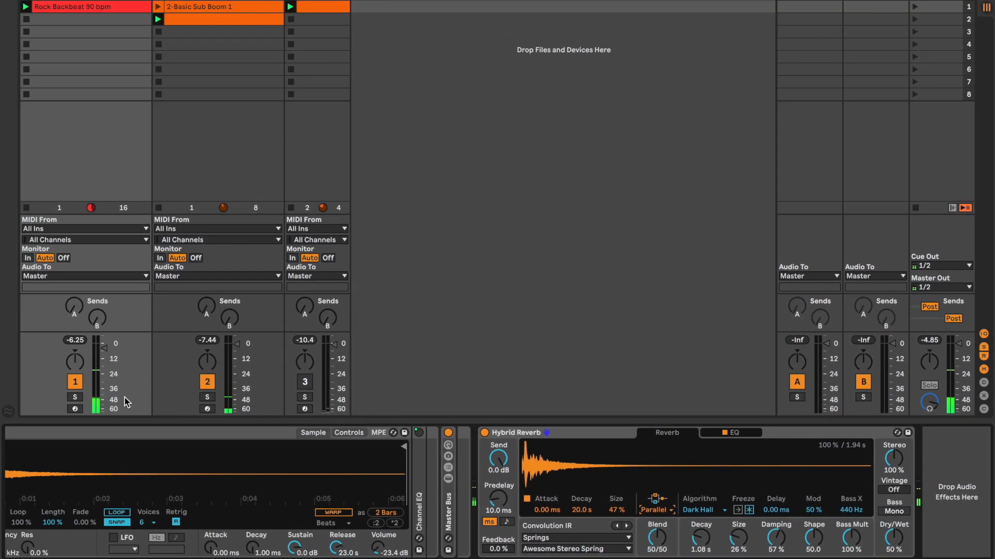
click(75, 397)
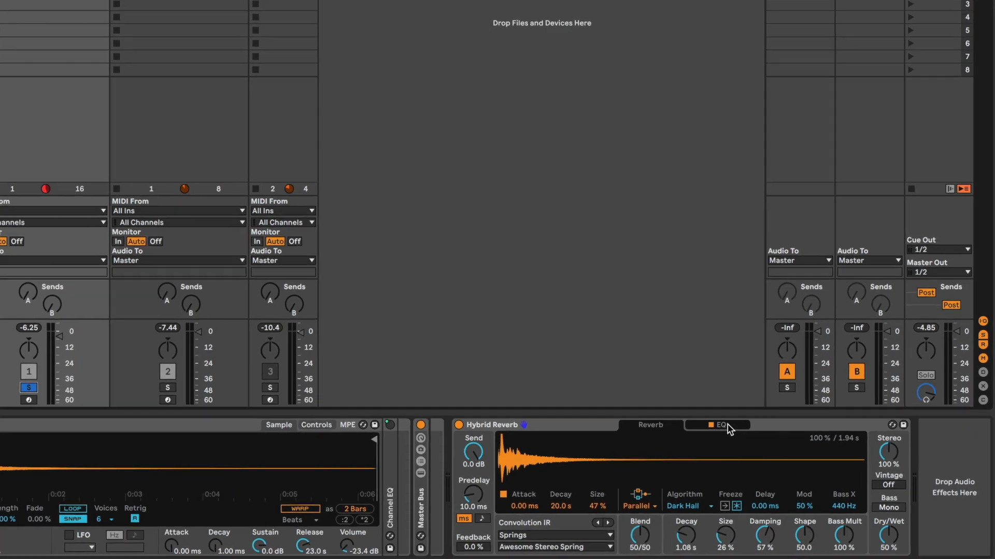
Step: Open Hybrid Reverb's EQ section and toggle the EQ off and on again
click(741, 432)
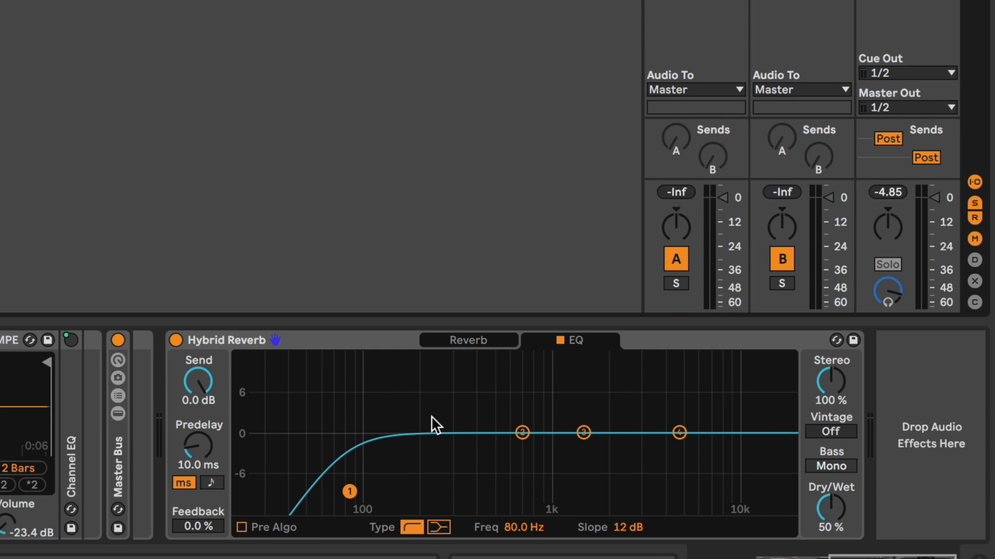
click(562, 346)
click(561, 342)
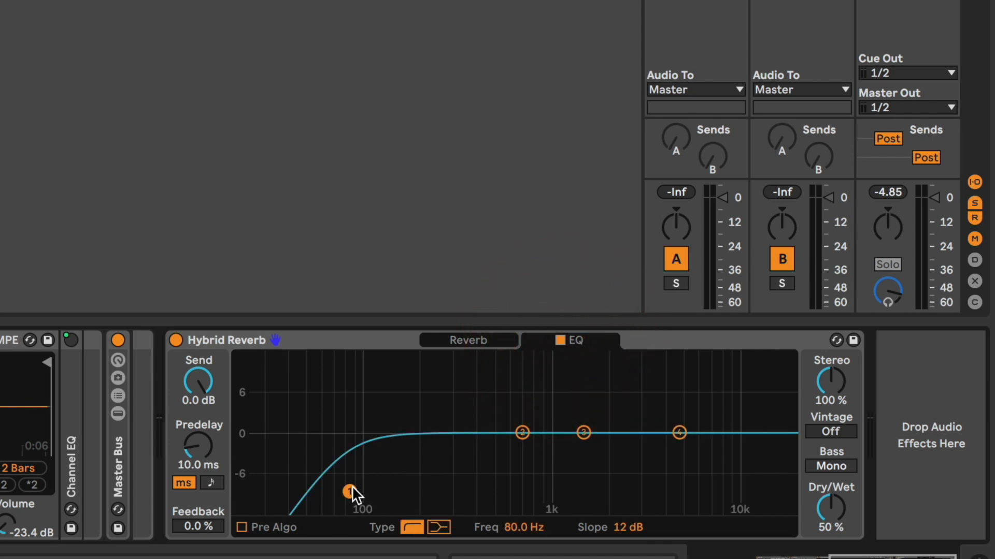
Step: Raise the frequency of EQ band 1's low cut to 245 Hz
drag(350, 491, 415, 491)
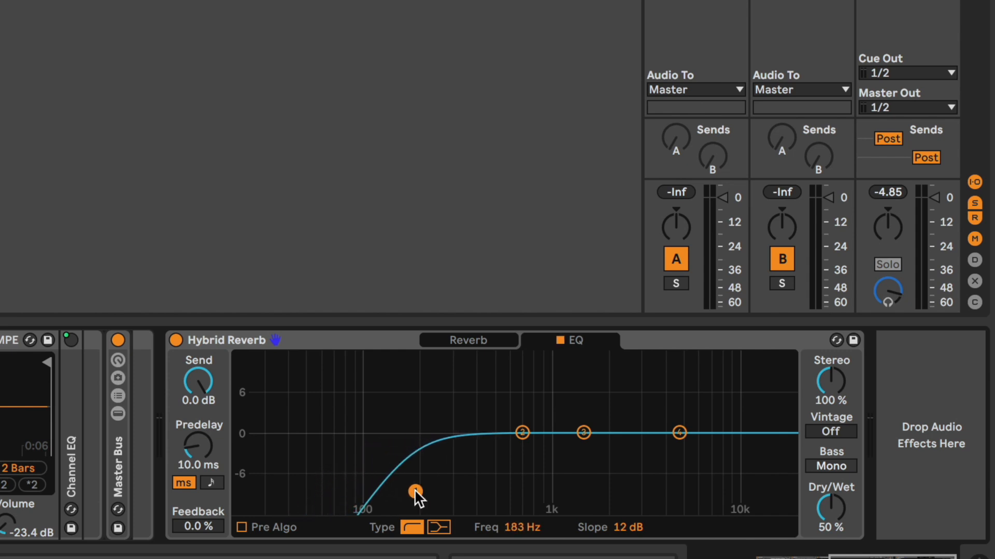
click(679, 433)
drag(415, 491, 439, 491)
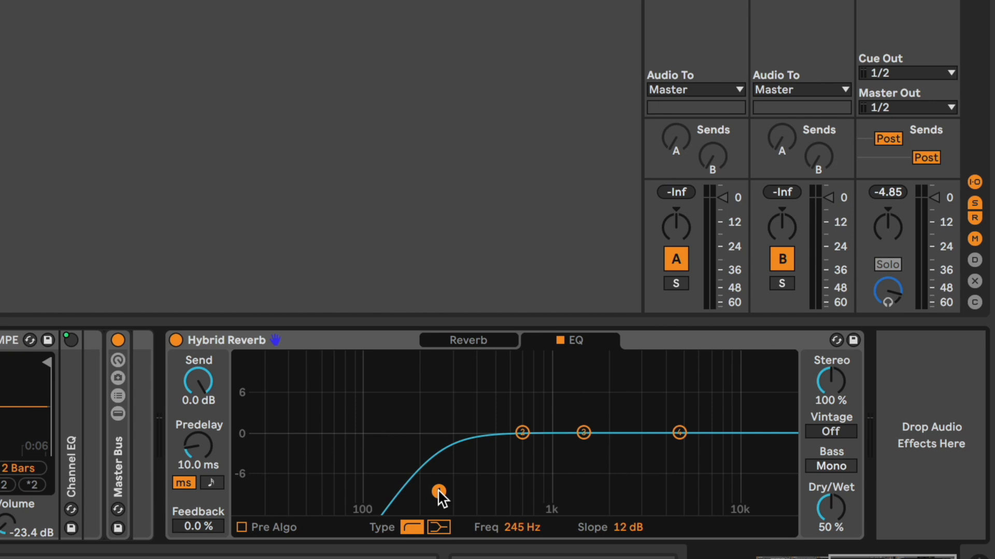
Step: Play the set, move EQ band 3 to 1.87 kHz at 0.1 dB, and make band 4 a 36 dB high cut at 6.47 kHz
key(space)
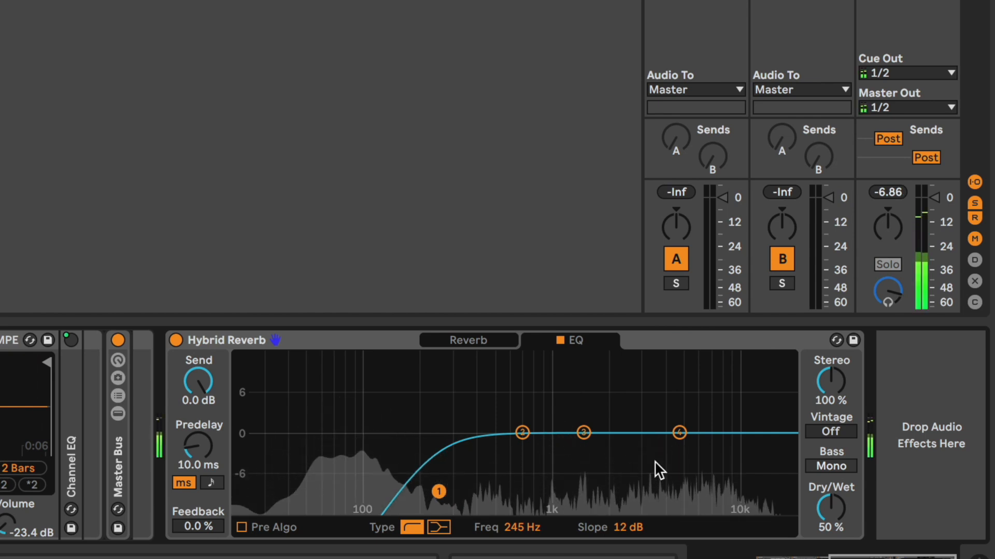
mouse_move(583, 433)
mouse_down()
mouse_move(583, 360)
mouse_move(537, 361)
mouse_move(628, 358)
mouse_move(601, 430)
mouse_up()
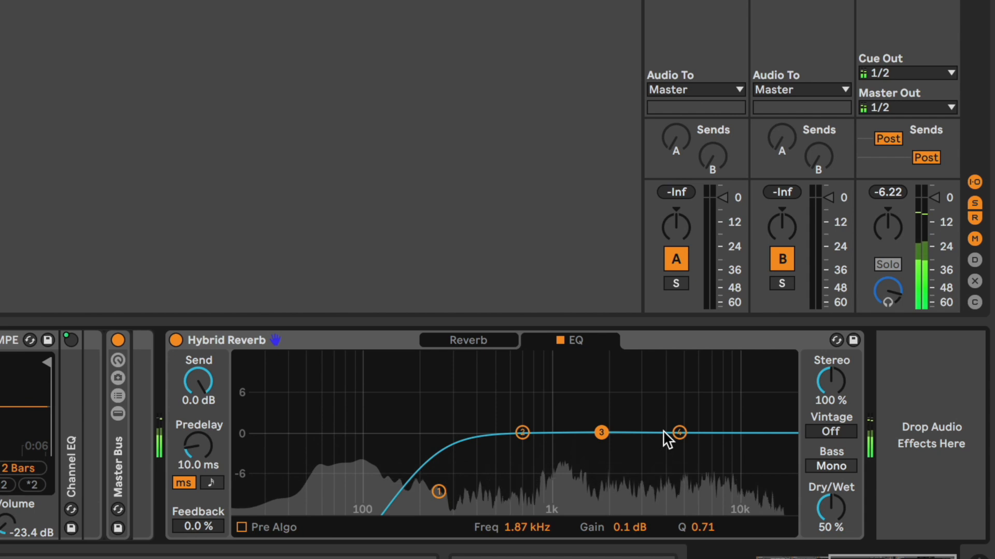
click(679, 432)
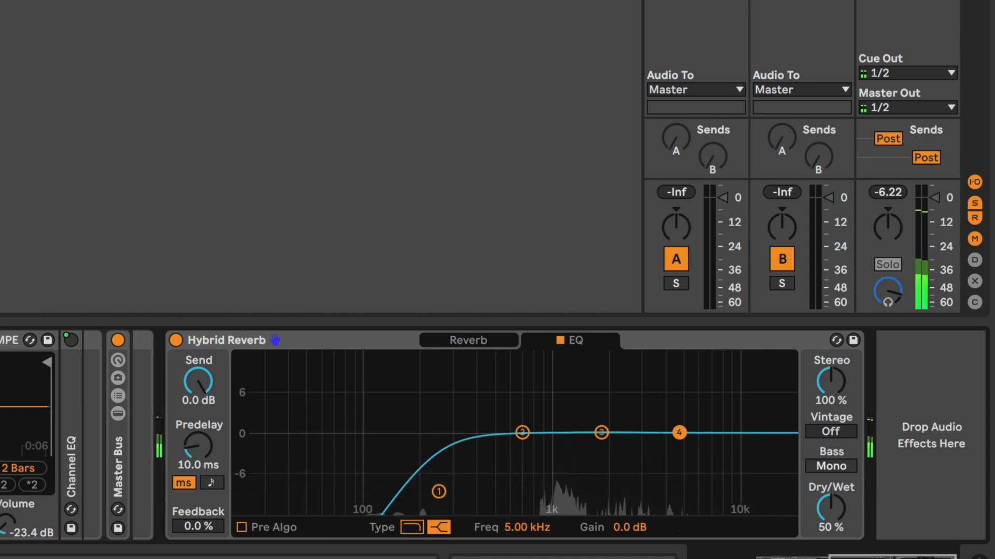
click(412, 527)
drag(682, 448, 700, 441)
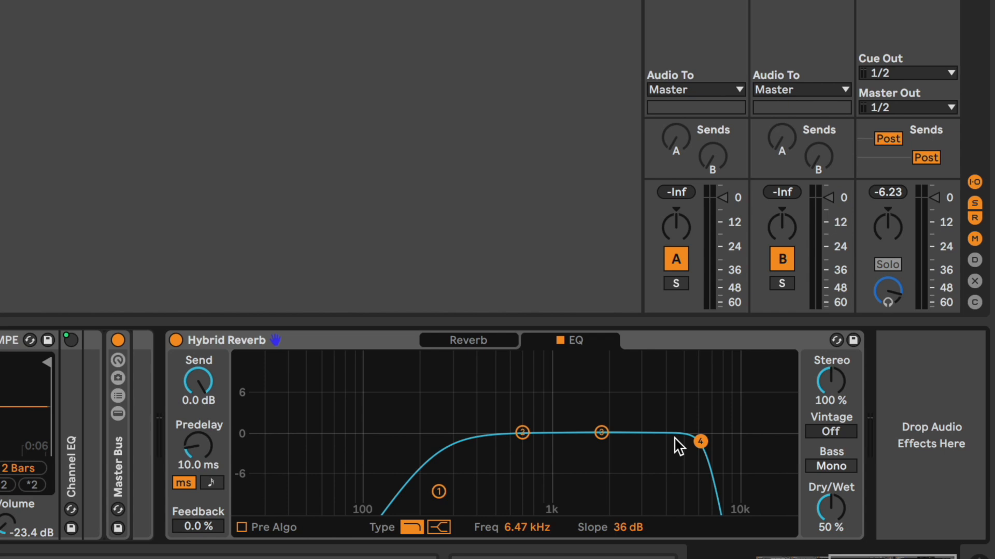
Step: Set Hybrid Reverb's Dry/Wet to 37 % while auditioning the drum reverb in playback
key(space)
mouse_move(830, 508)
mouse_down()
mouse_move(831, 477)
mouse_move(830, 516)
mouse_up()
key(space)
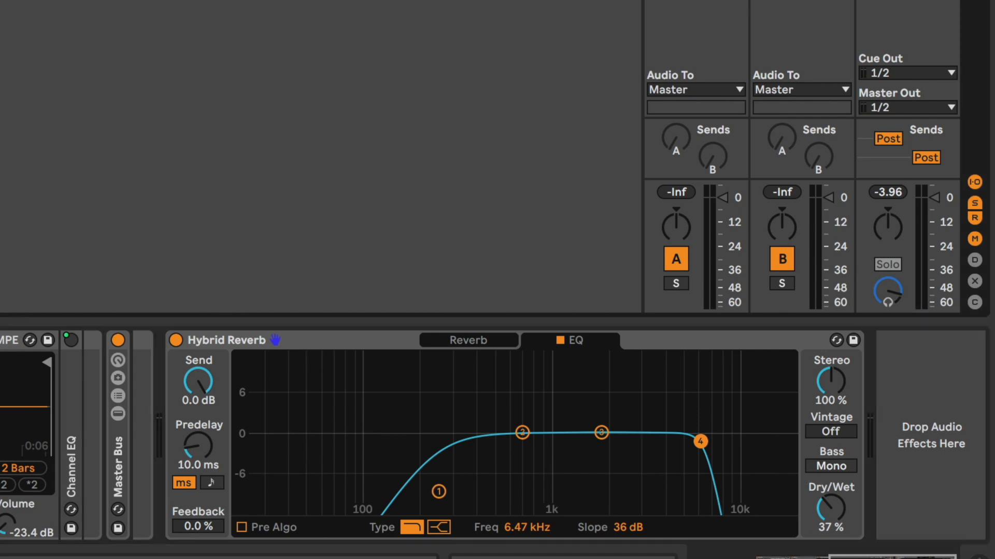
key(space)
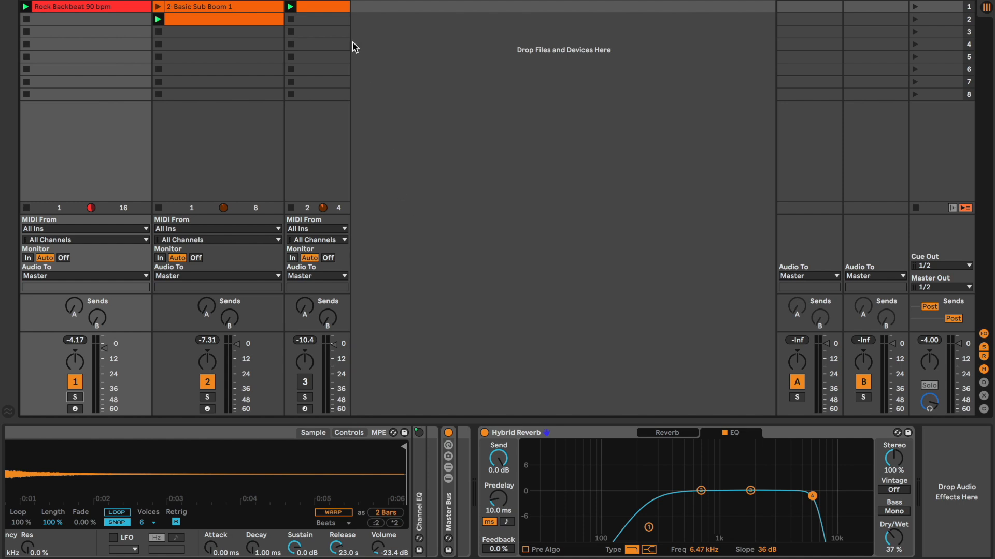
Step: Show the devices of track 3, activate the track and solo it
click(322, 2)
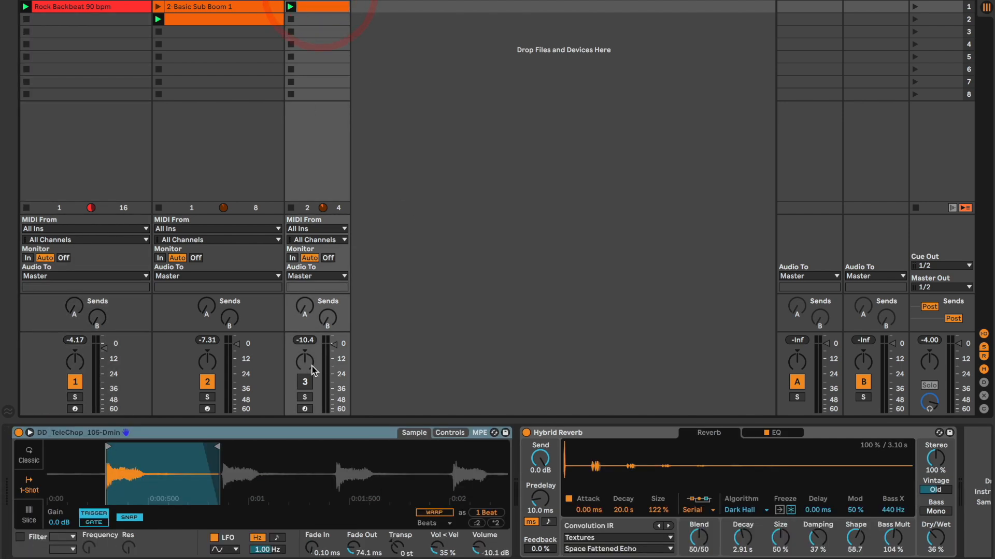
click(306, 383)
click(305, 397)
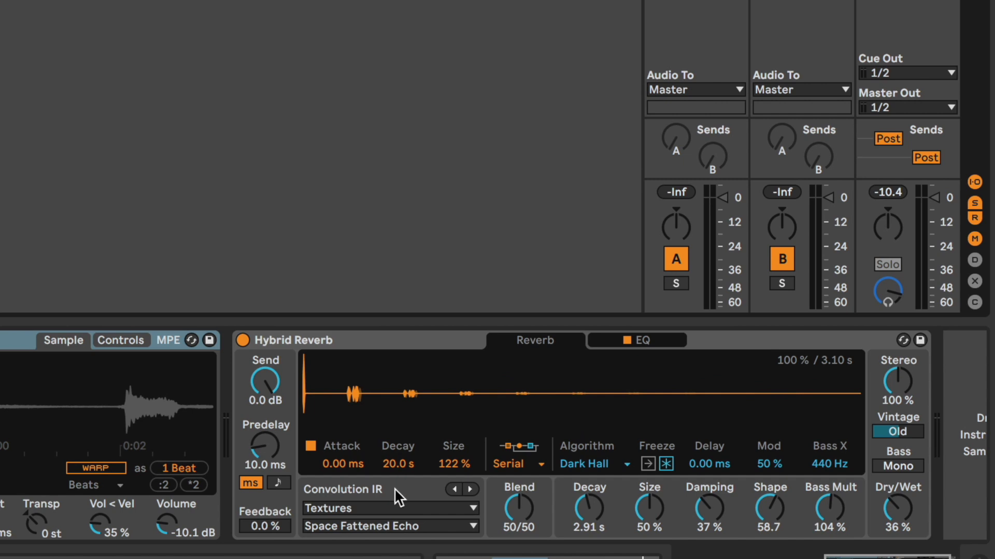
Step: Select the Space Fattened Echo impulse response from the Textures category again in track 3's Hybrid Reverb
click(370, 498)
click(345, 477)
click(370, 525)
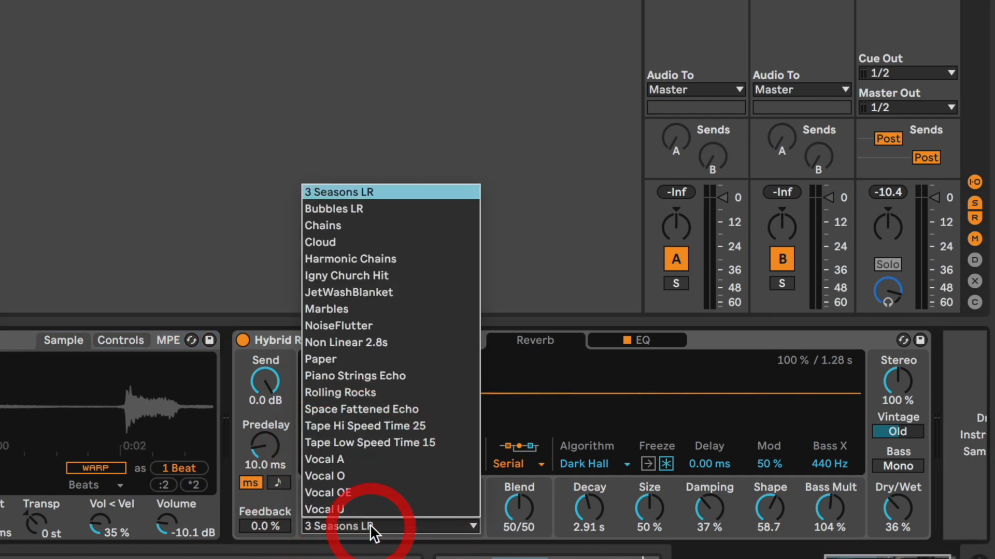
click(387, 410)
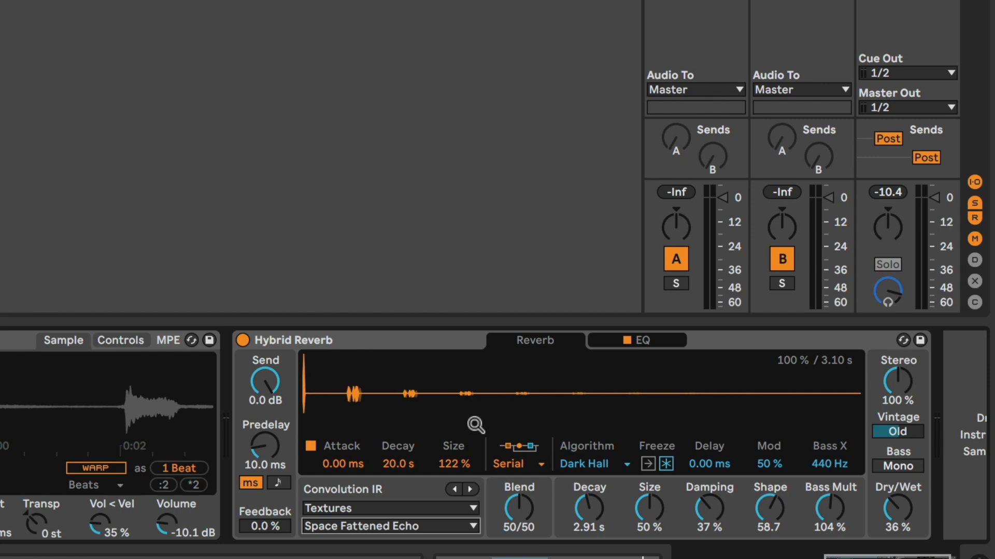
Step: Choose Serial routing and set the reverb algorithm to Tides
click(513, 463)
click(521, 475)
click(586, 458)
click(586, 458)
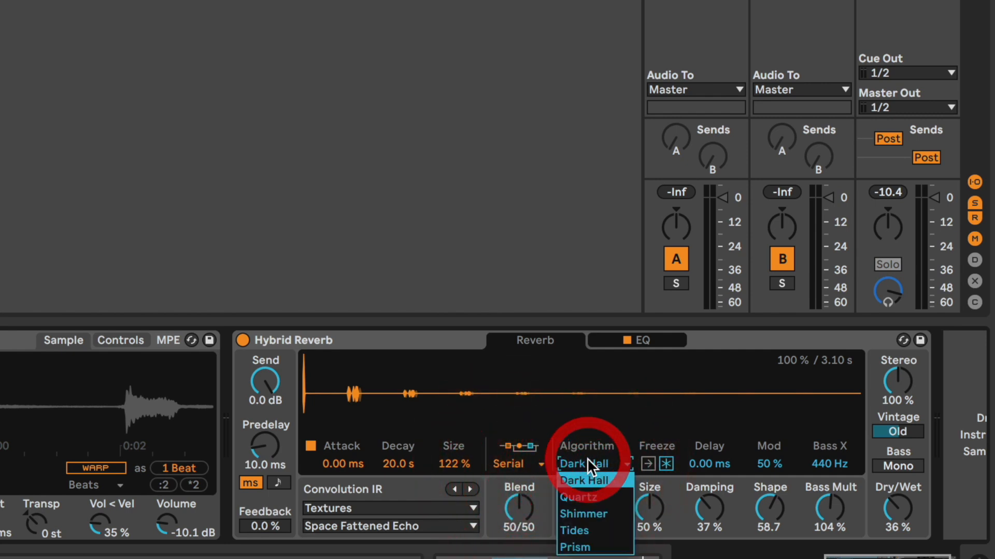
click(590, 529)
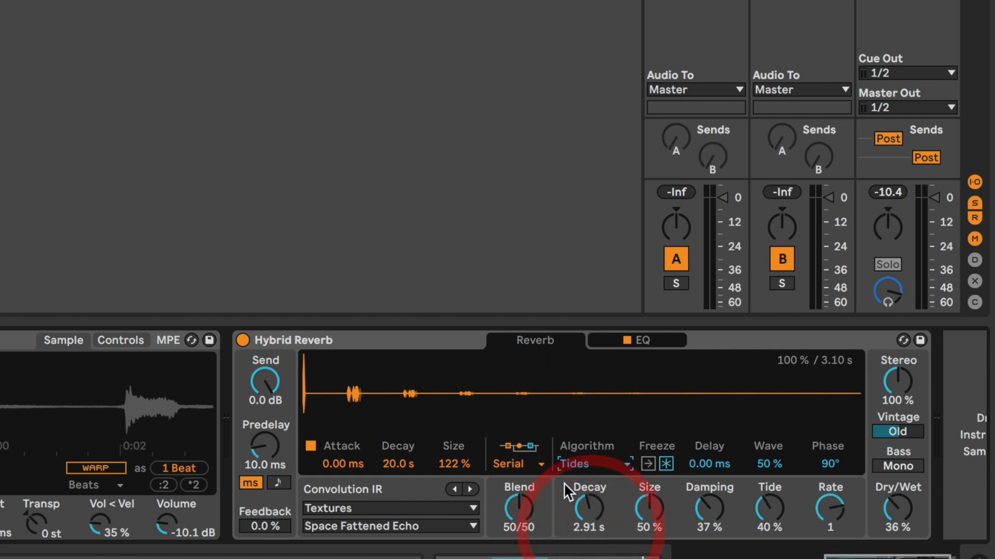
Step: Switch the routing to Algorithm only and, during playback, set Tide to 63 % and Decay to 2.72 s
click(531, 466)
click(538, 516)
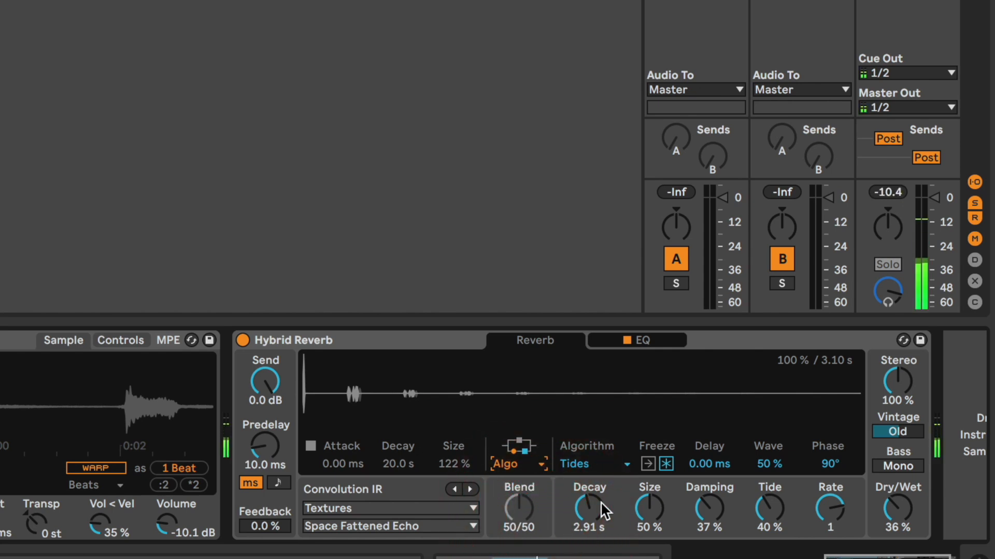
drag(768, 541, 769, 524)
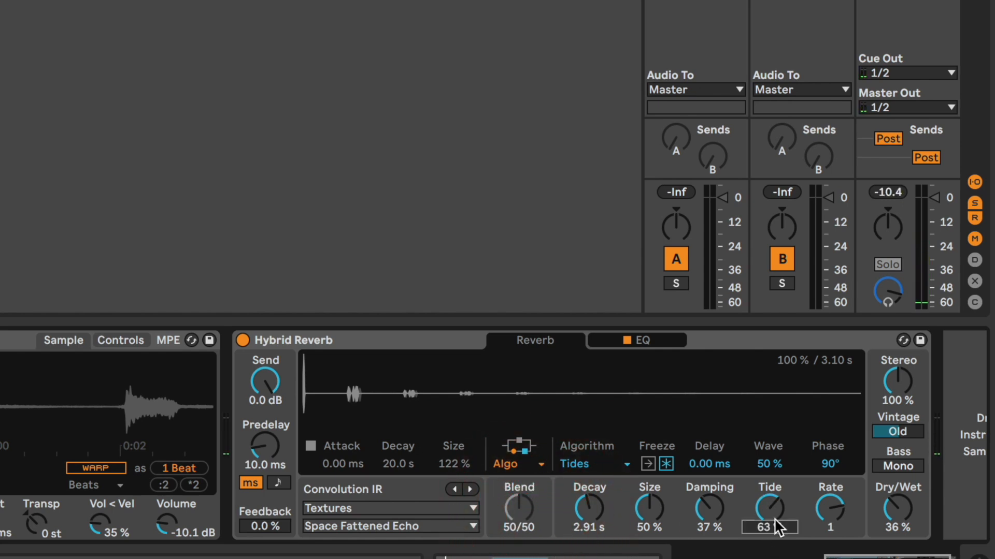
drag(597, 503, 598, 487)
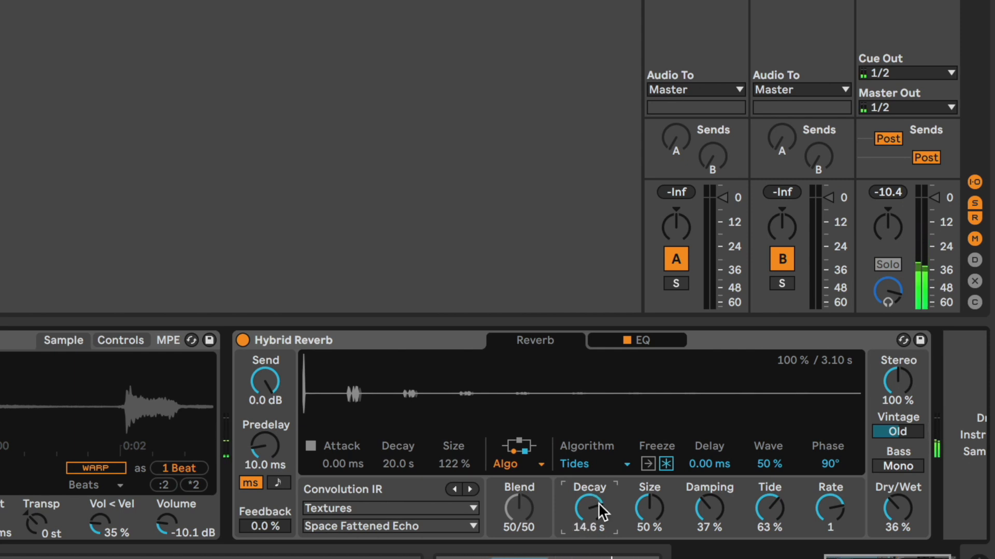
drag(597, 502, 597, 532)
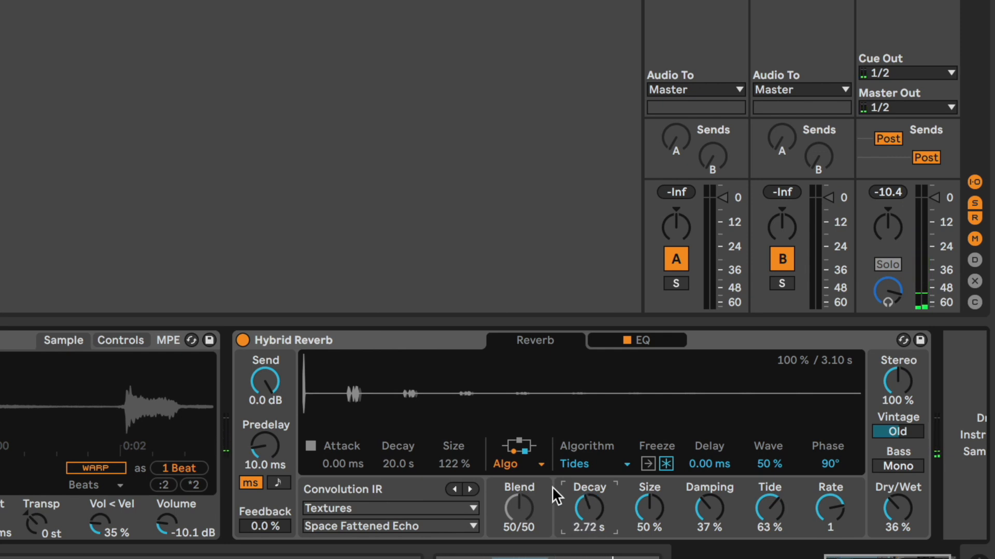
Step: Set the Hybrid Reverb routing to Serial and unsolo track 3
click(514, 462)
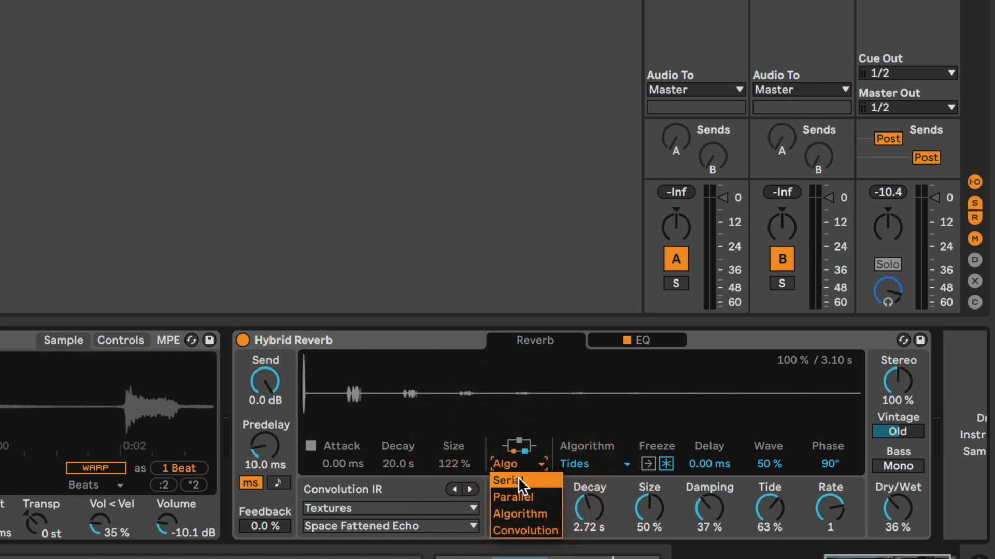
click(519, 477)
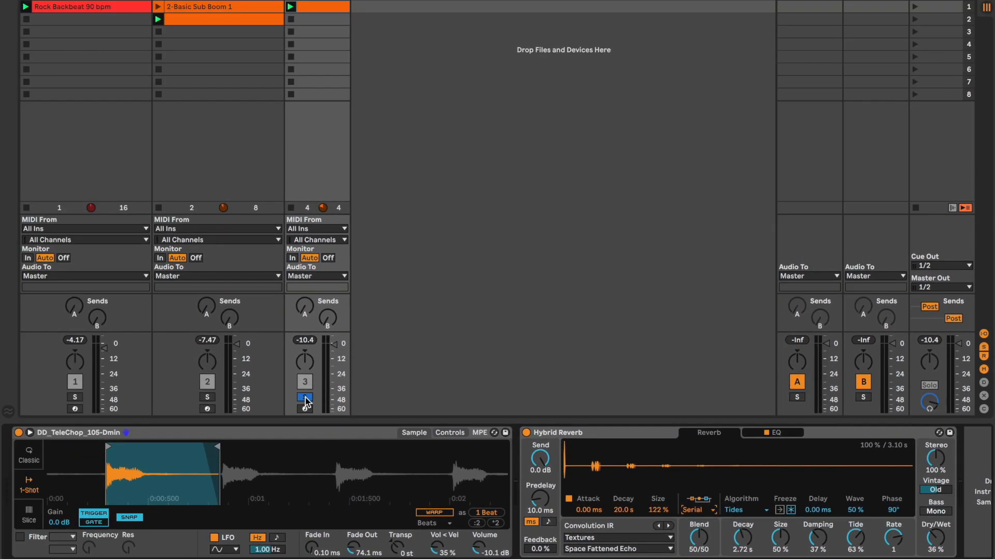
click(305, 398)
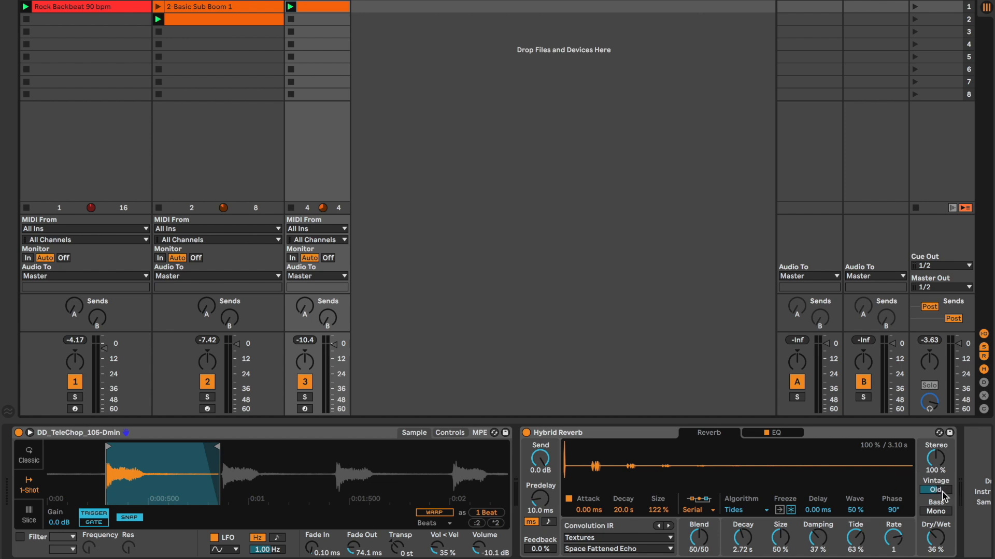
Step: Solo track 1 and adjust the Vintage setting of its Hybrid Reverb, with the reverb view open, to audition it
click(74, 4)
click(74, 397)
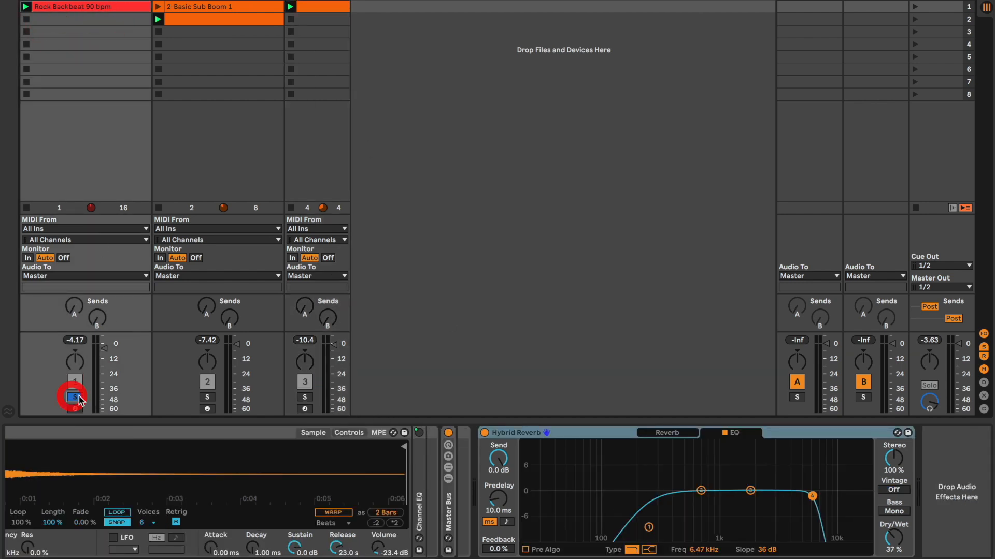
click(654, 433)
mouse_move(894, 490)
mouse_down()
mouse_move(893, 461)
mouse_move(893, 476)
mouse_up()
key(space)
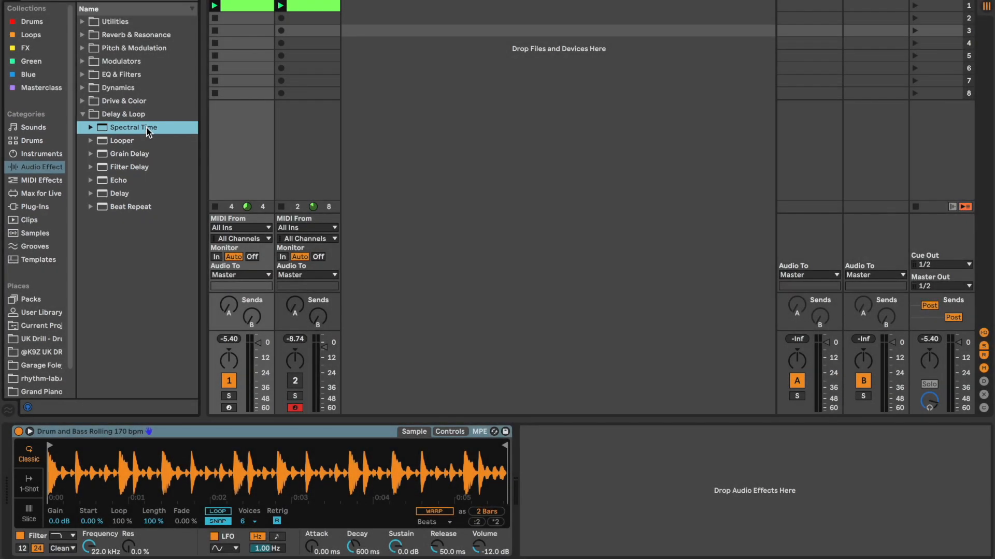
Step: Add Spectral Time to the Drum and Bass Rolling track, hide the browser, and bypass and re-enable the effect for comparison
double_click(148, 128)
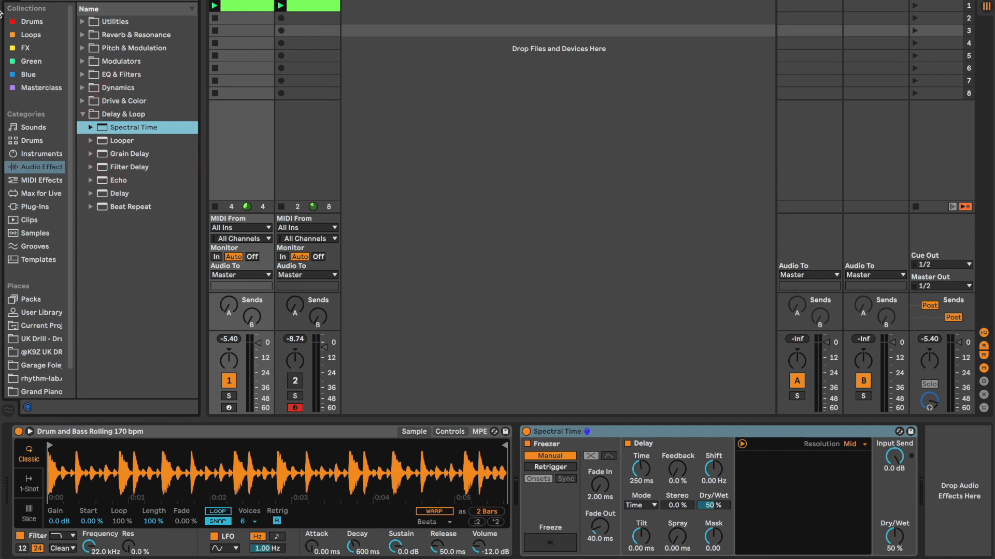
key(super+alt+b)
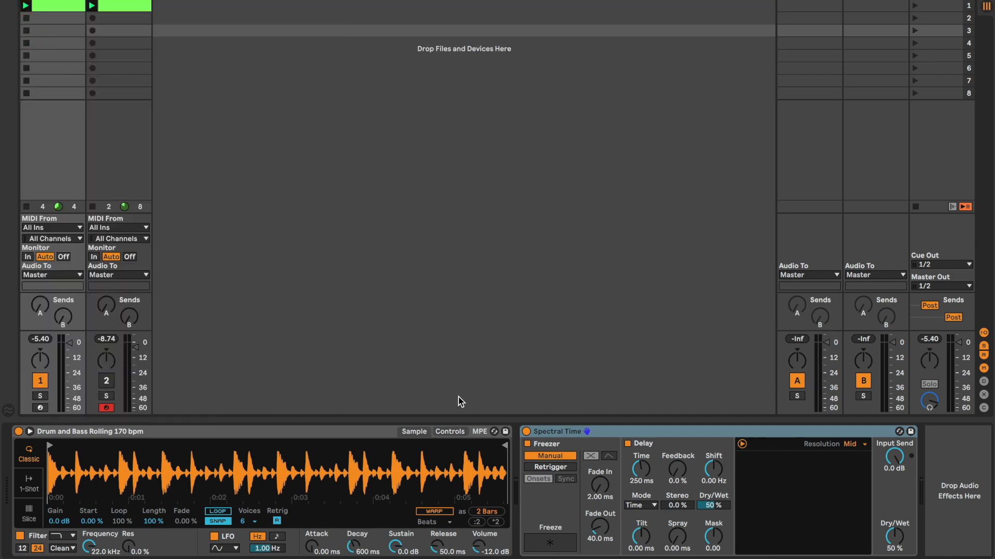
click(526, 432)
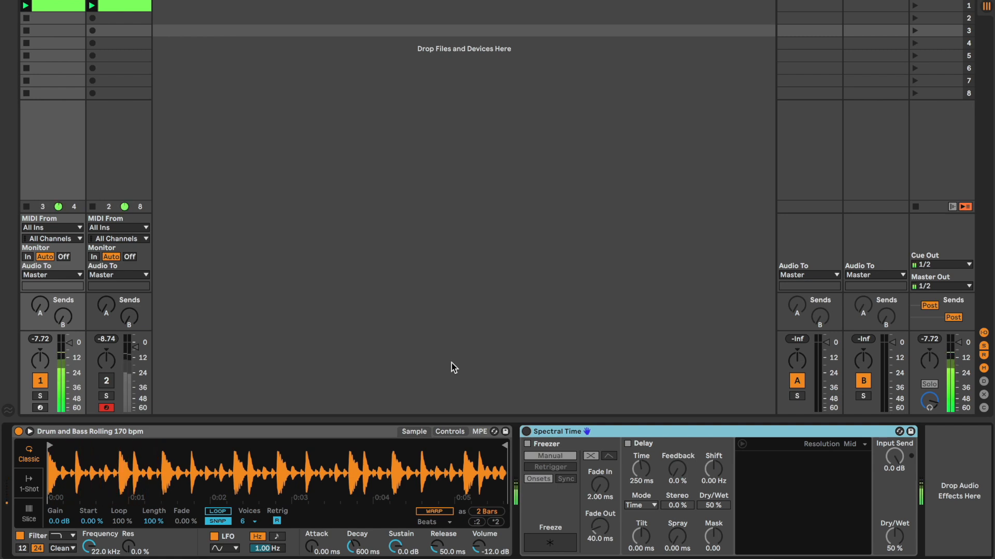
click(526, 431)
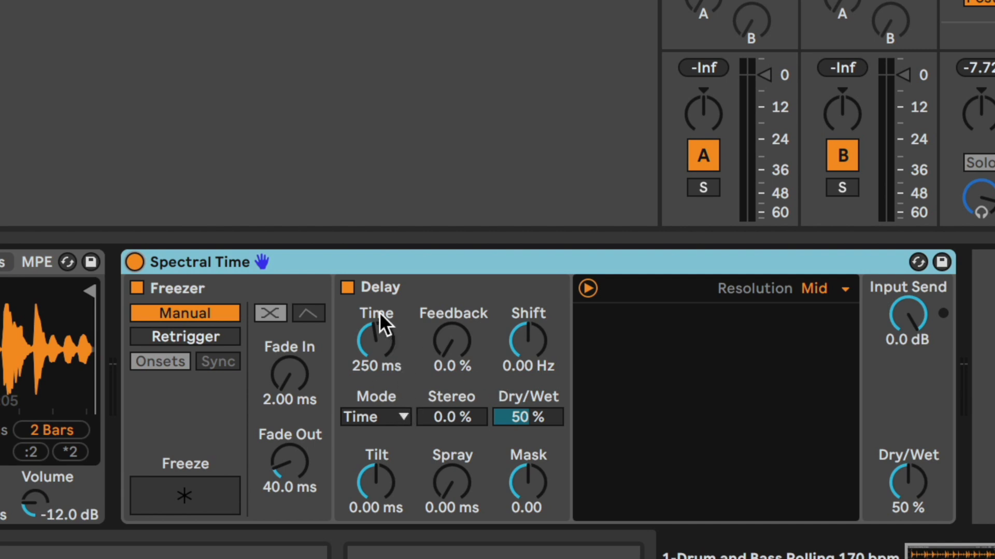
Step: Turn off Spectral Time's Delay section, freeze the playing loop with Dry/Wet set to 100 %, and release the freeze
click(349, 287)
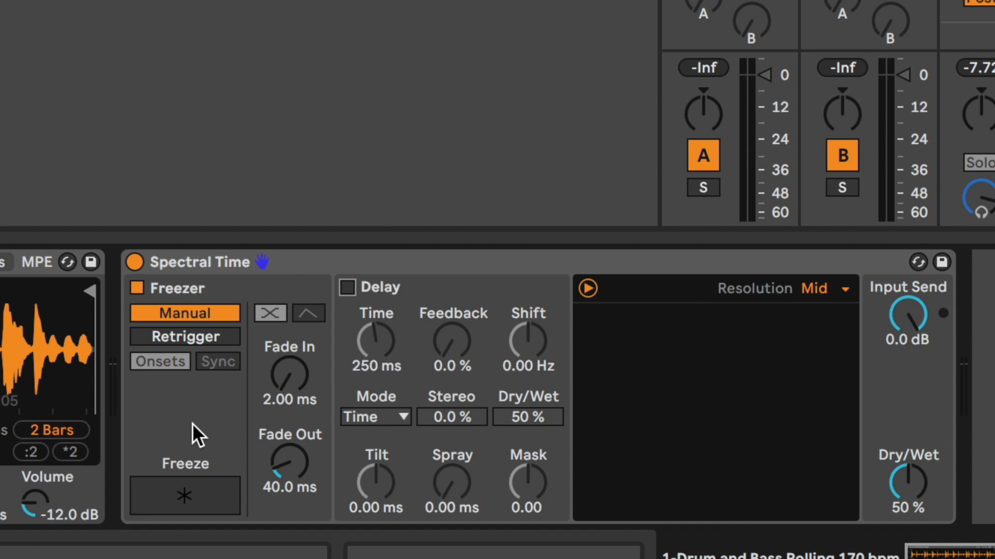
key(space)
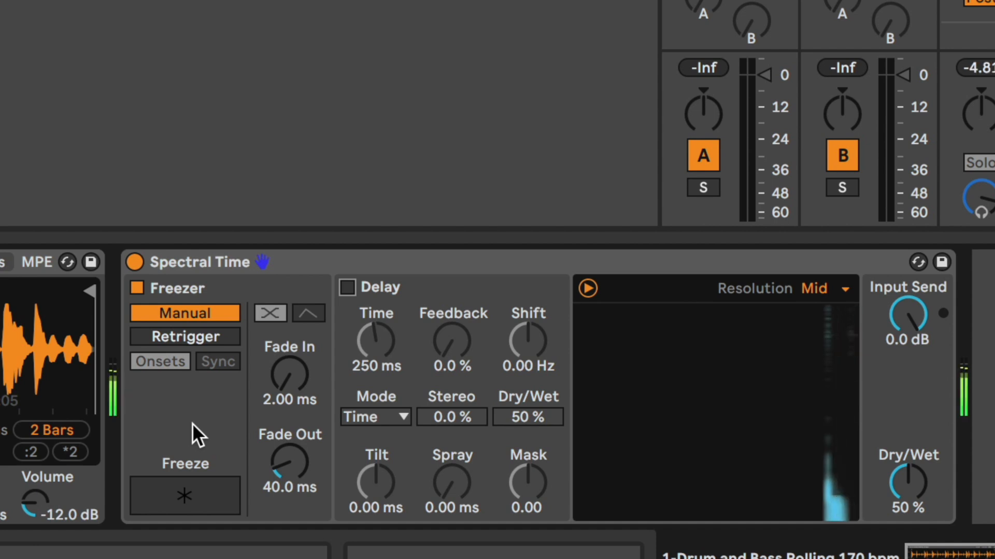
click(191, 498)
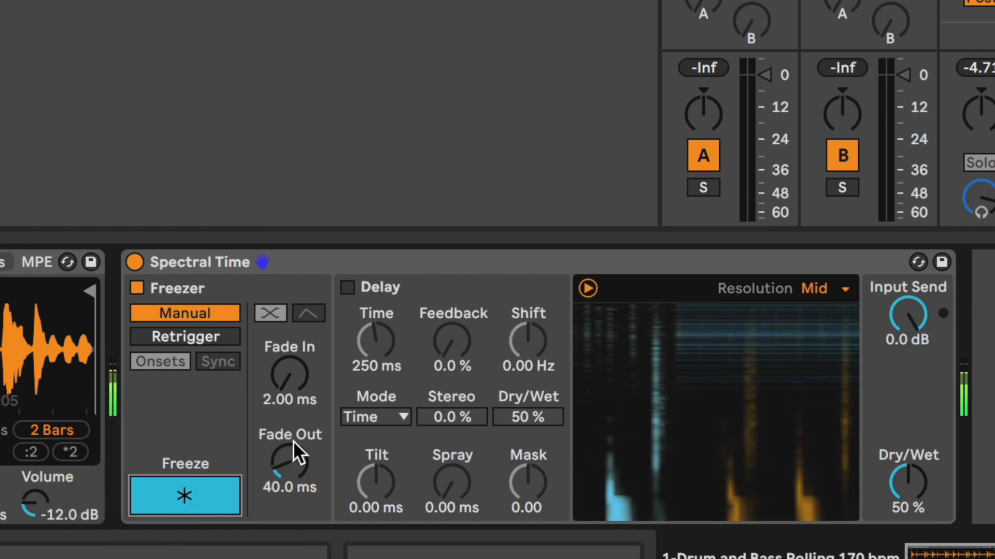
drag(901, 479, 901, 423)
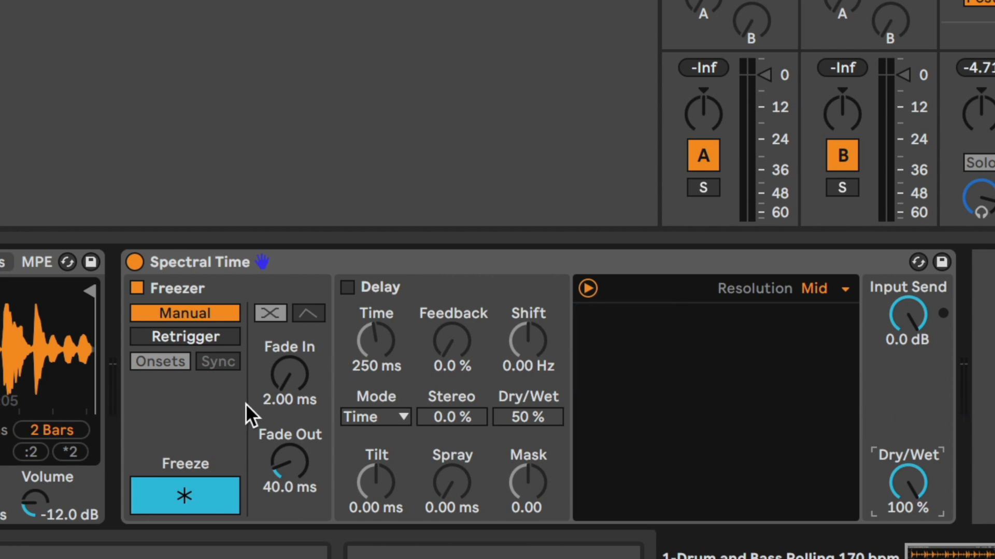
click(188, 492)
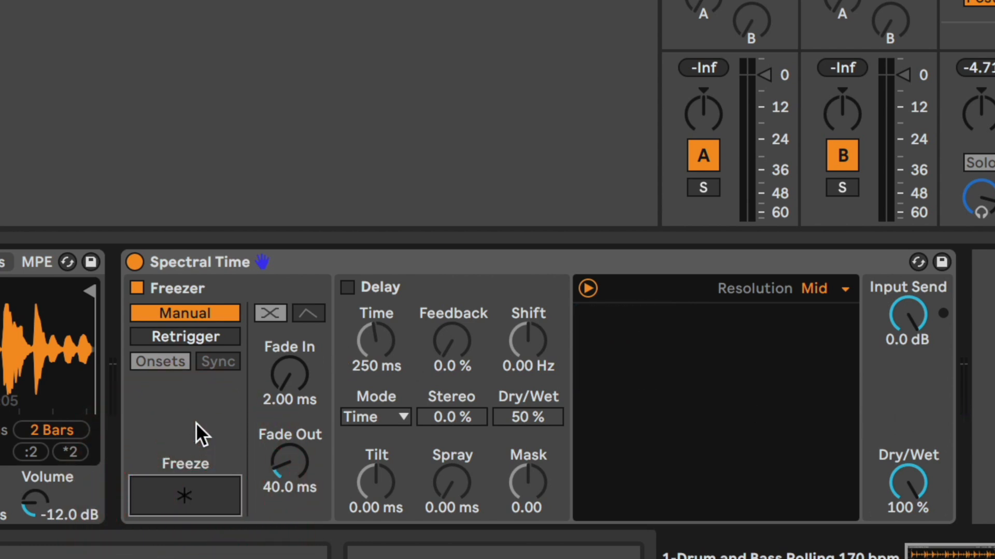
Step: Set the Freezer to Retrigger in Sync mode at a 1/8 note interval with Dry/Wet at 47 %, and engage Freeze
click(194, 337)
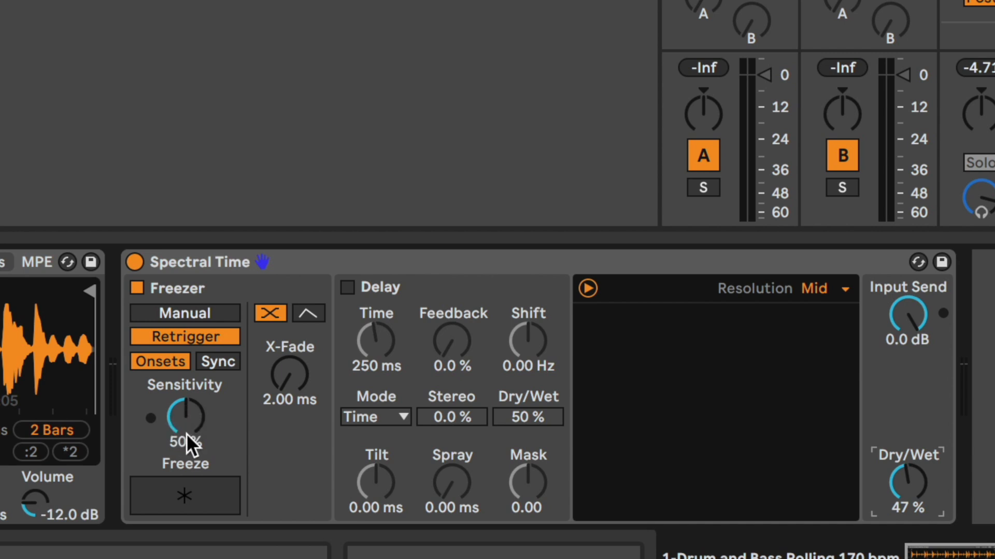
click(216, 359)
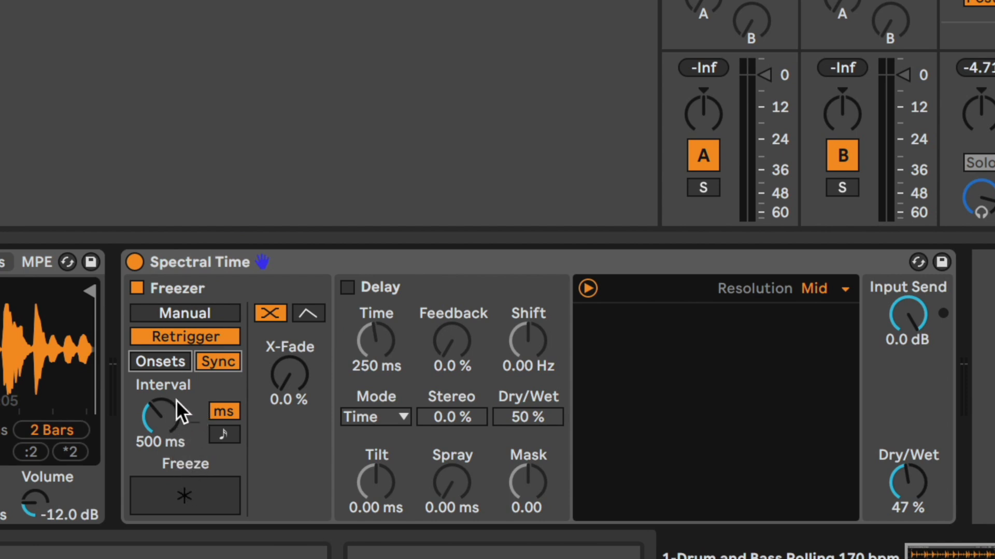
click(223, 433)
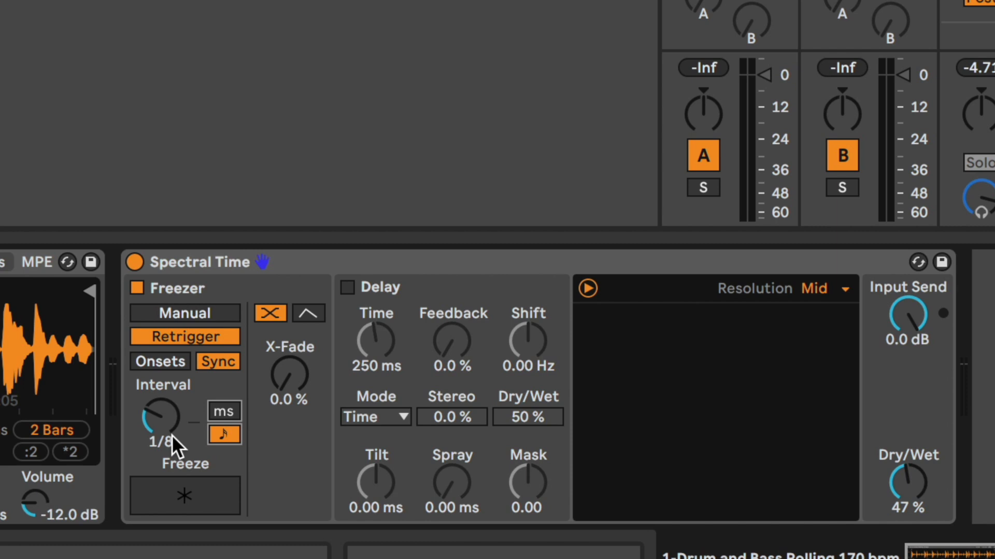
click(190, 492)
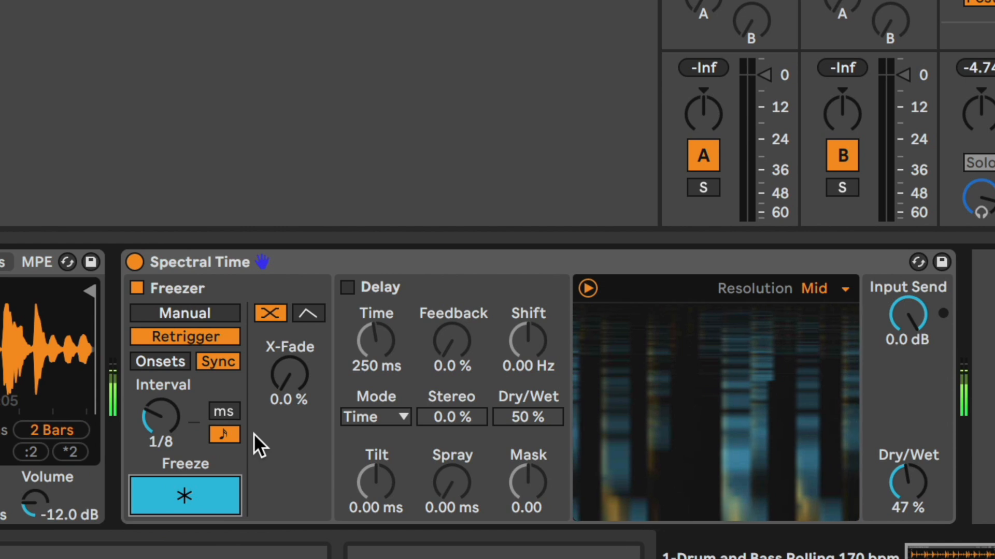
Step: Switch the Freezer's retrigger interval to milliseconds and set it to 108 ms
click(219, 409)
drag(167, 411, 167, 457)
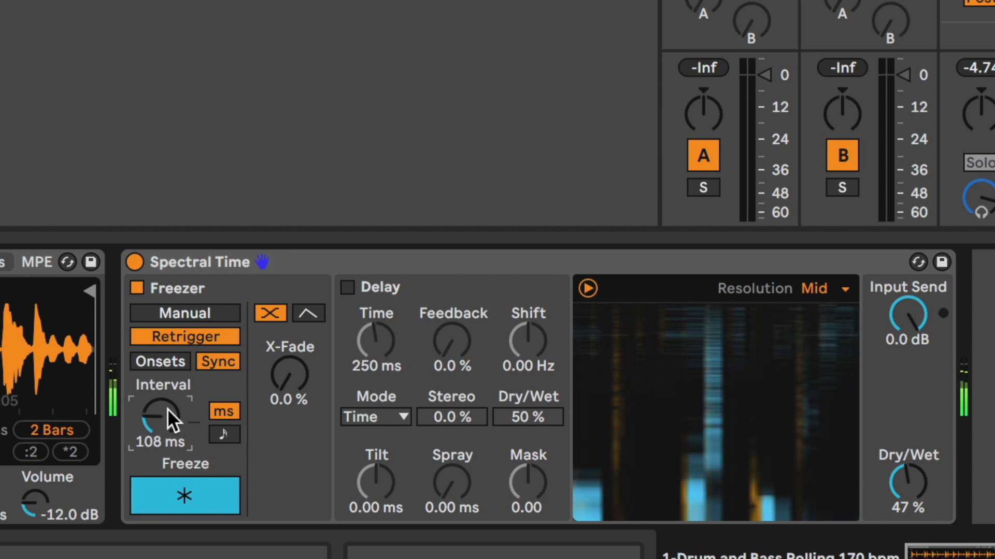
Step: Retrigger the Freezer on Onsets with Sensitivity at 30 %, and set its X-Fade to 2.62 ms
click(173, 361)
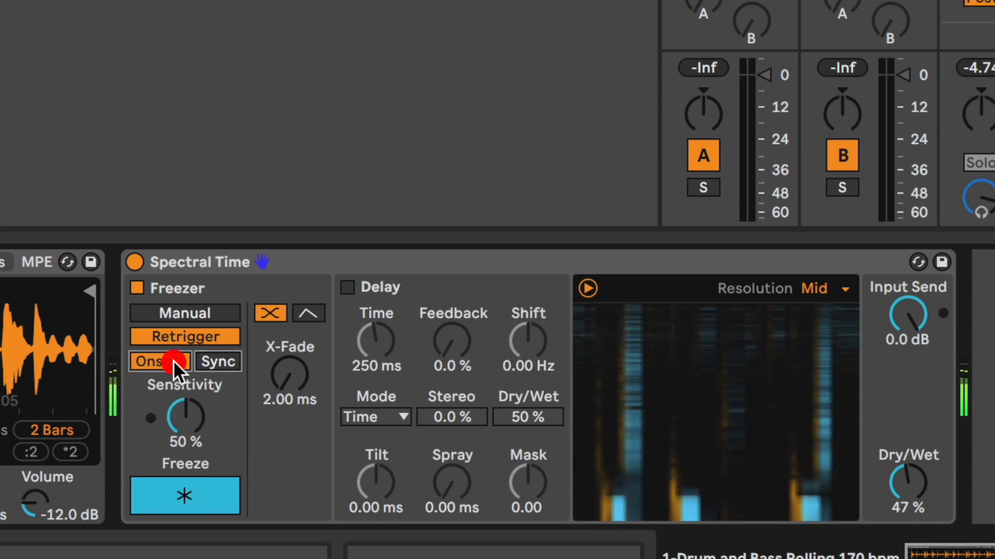
drag(187, 412, 187, 439)
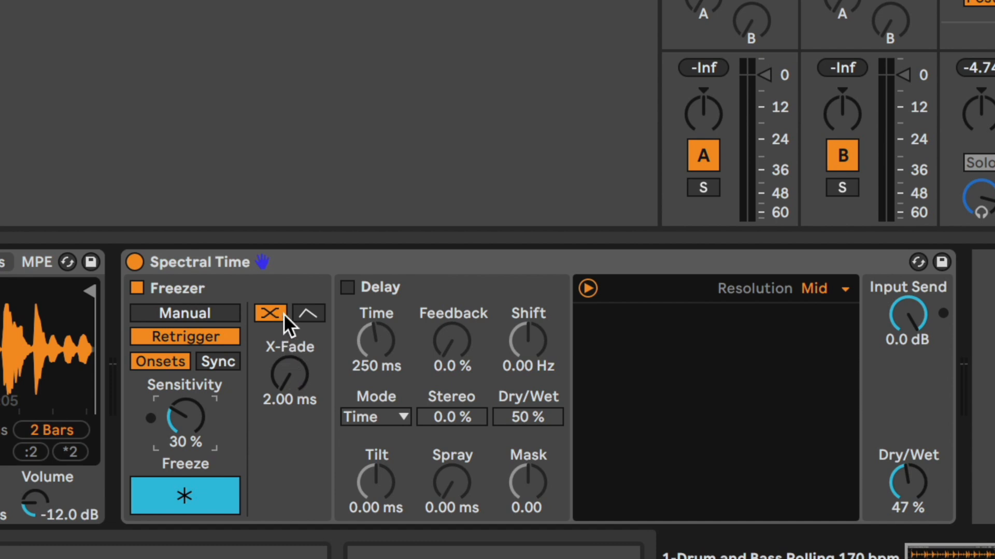
click(309, 312)
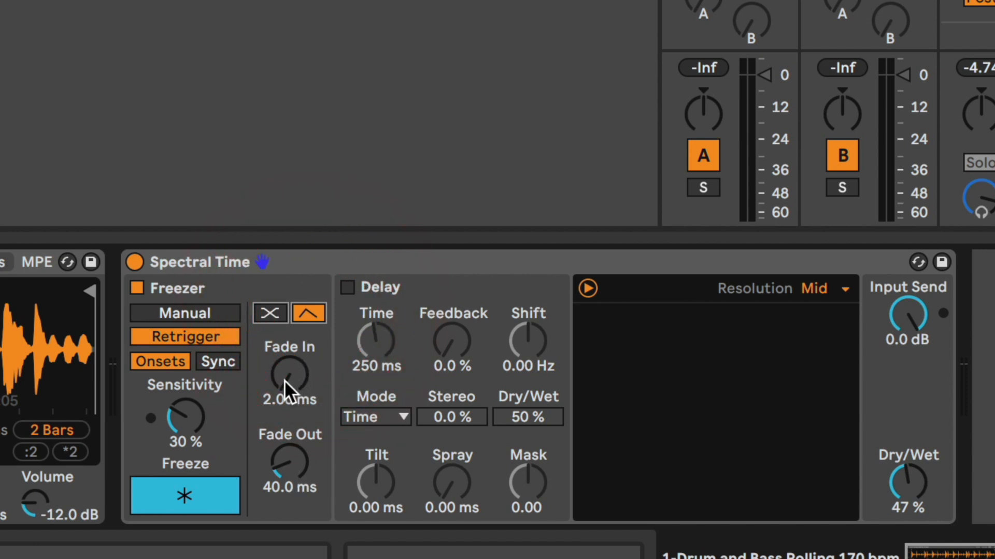
click(270, 313)
drag(289, 374, 300, 339)
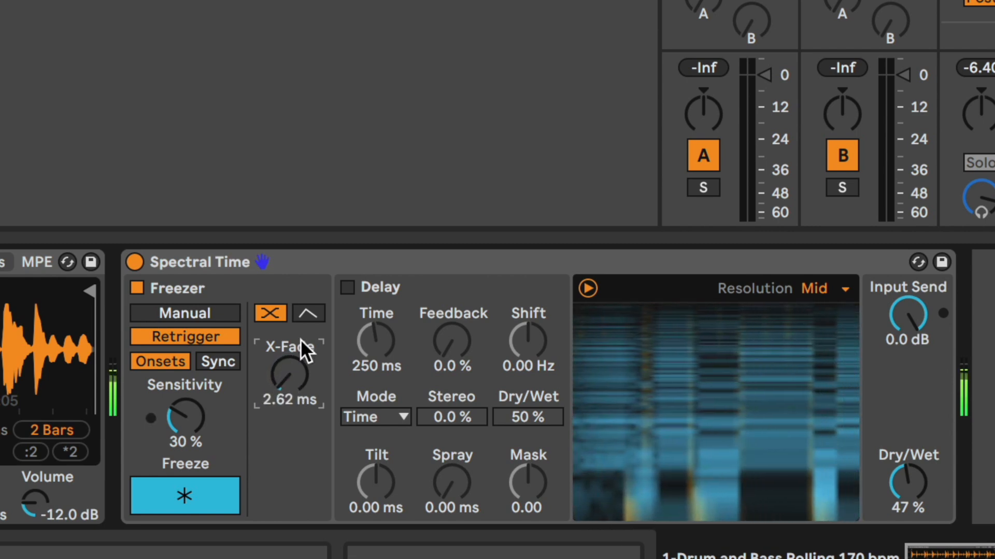
Step: Switch the Freezer to envelope fading with Fade In at 5.64 ms and Fade Out at 118 ms
click(307, 313)
drag(288, 387, 291, 399)
drag(289, 461, 289, 436)
drag(288, 385, 289, 392)
mouse_move(289, 461)
mouse_down()
mouse_move(289, 430)
mouse_move(291, 449)
mouse_up()
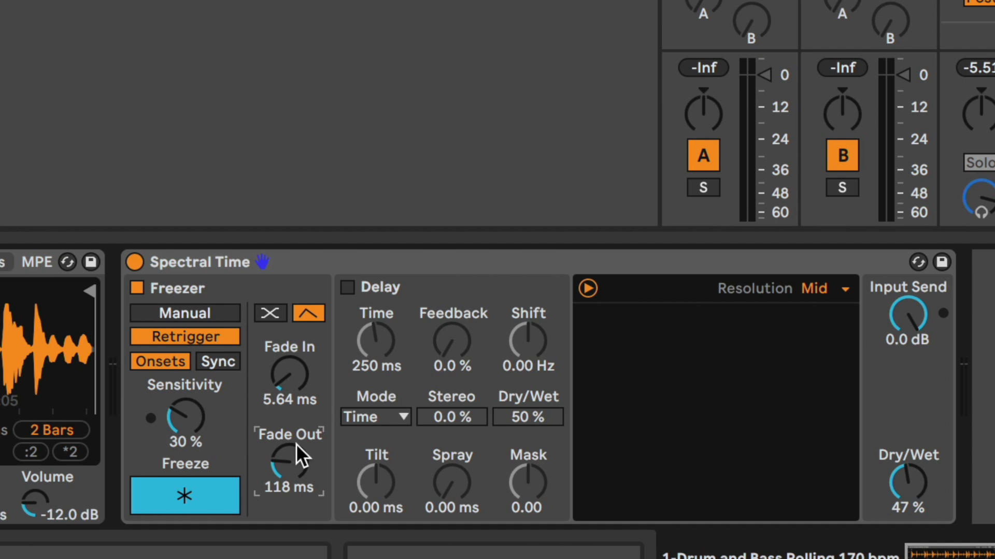
Step: Enable Spectral Time's Delay section in Notes mode with a delay time of 1/16
click(350, 288)
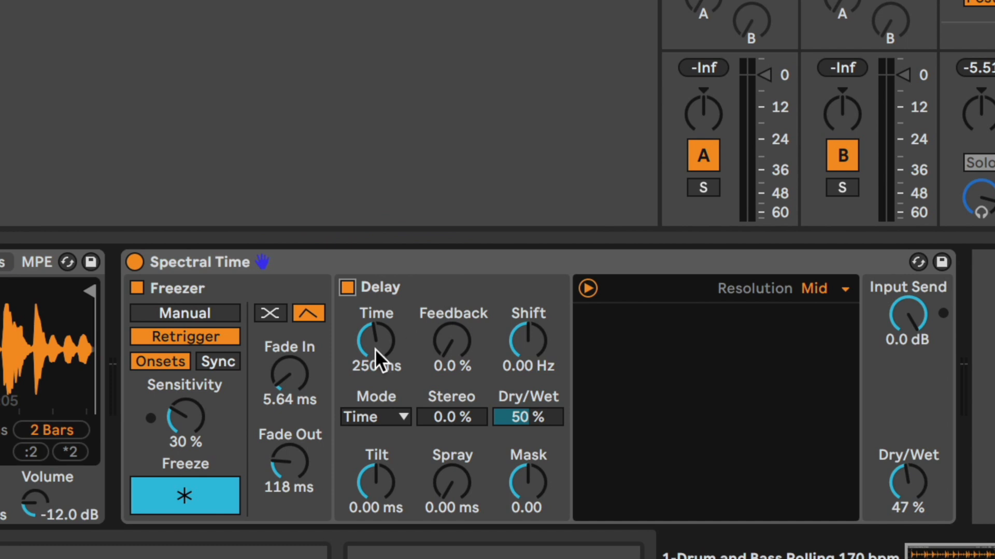
click(382, 415)
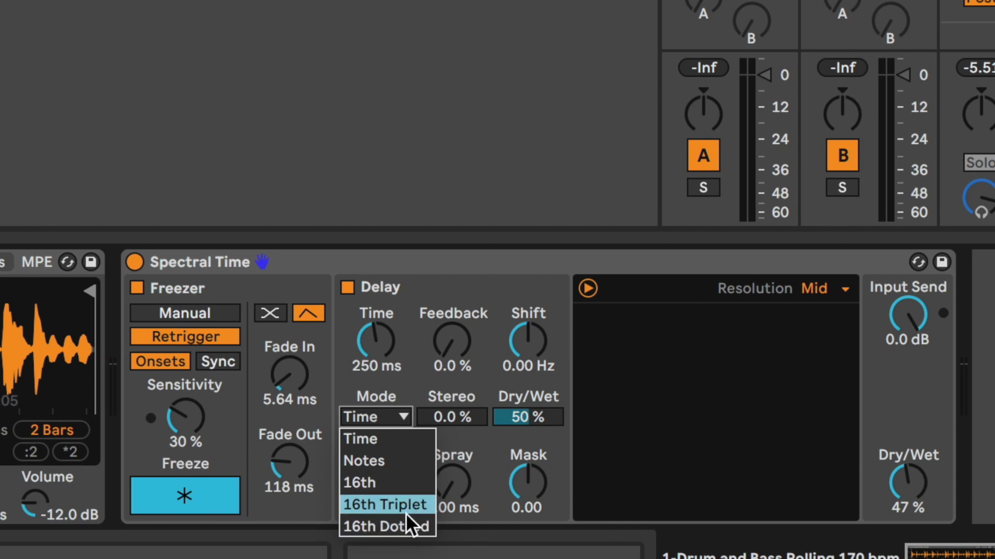
click(415, 382)
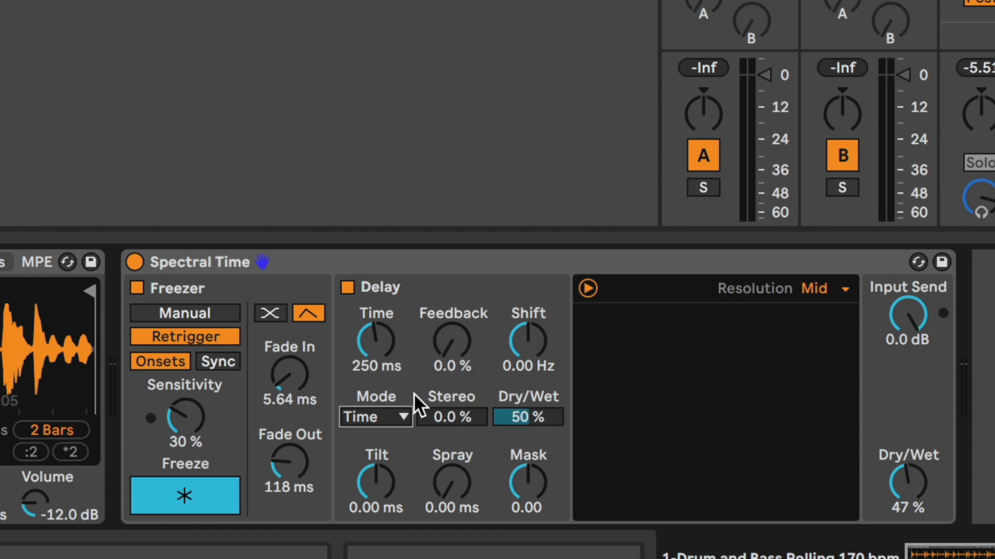
click(380, 416)
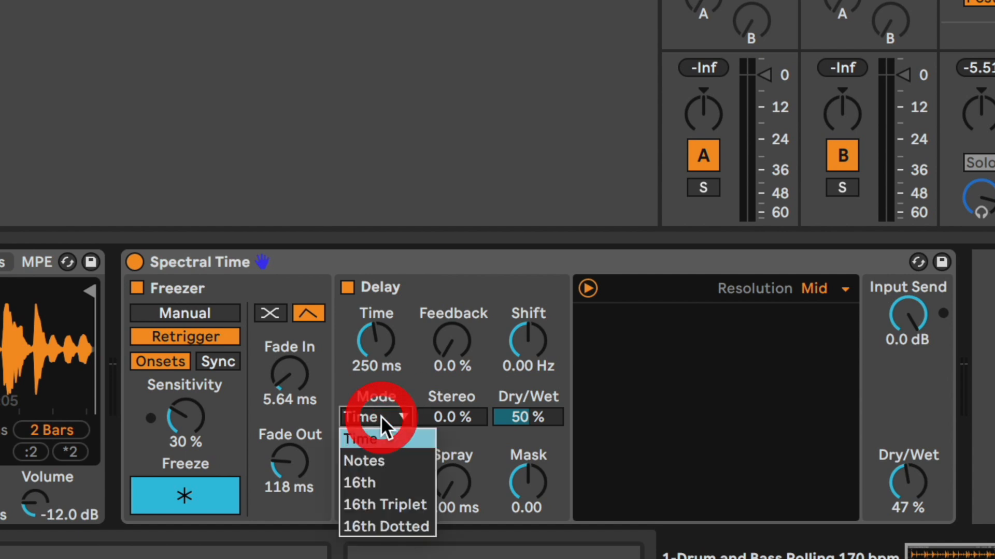
click(376, 459)
drag(376, 341, 376, 365)
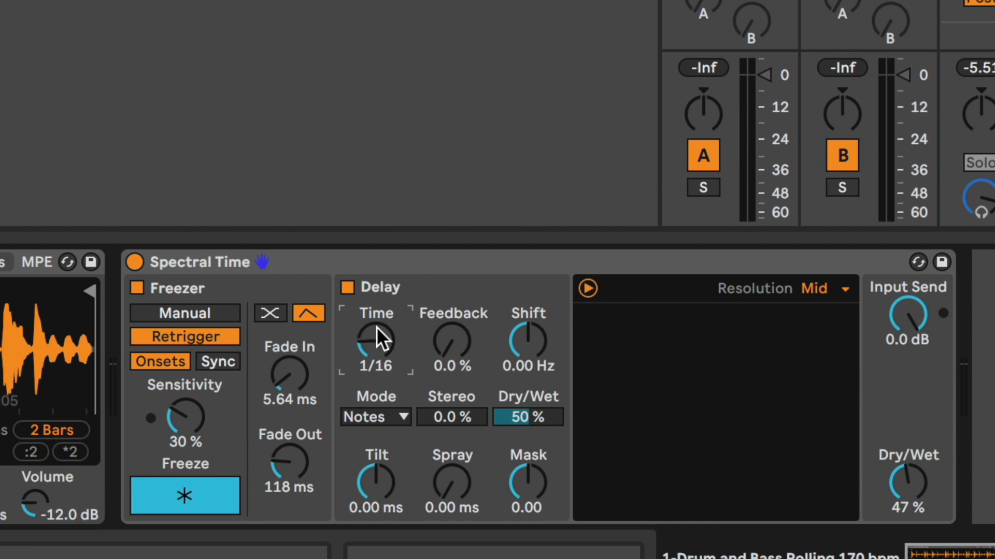
Step: Set the Delay's Feedback to 41 % and Dry/Wet to 38 %, and try its frequency Shift before resetting it to 0 Hz
drag(536, 415, 537, 417)
mouse_move(463, 352)
mouse_down()
mouse_move(463, 321)
mouse_move(461, 349)
mouse_up()
mouse_move(537, 412)
mouse_down()
mouse_move(537, 392)
mouse_move(539, 414)
mouse_up()
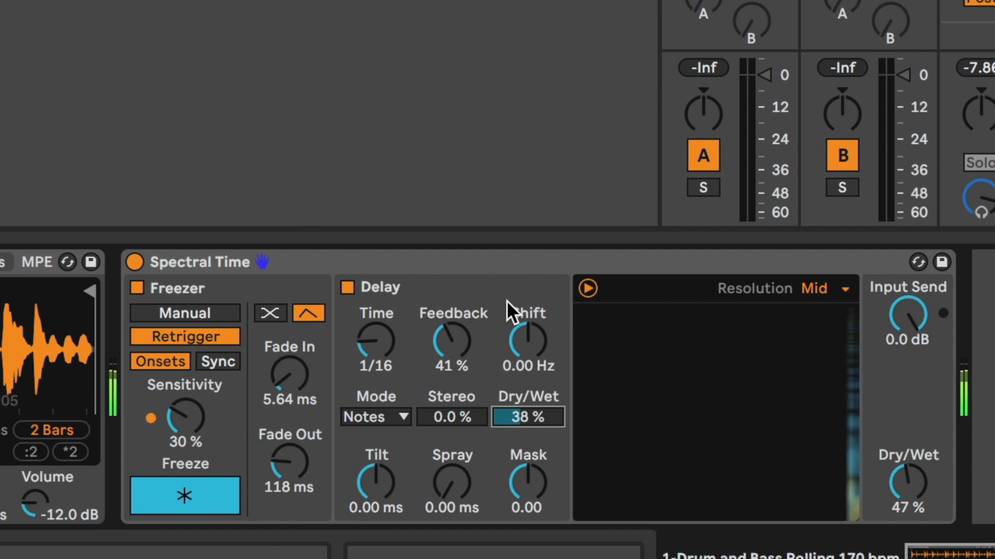
mouse_move(529, 337)
mouse_down()
mouse_move(529, 246)
mouse_move(530, 346)
mouse_up()
double_click(533, 335)
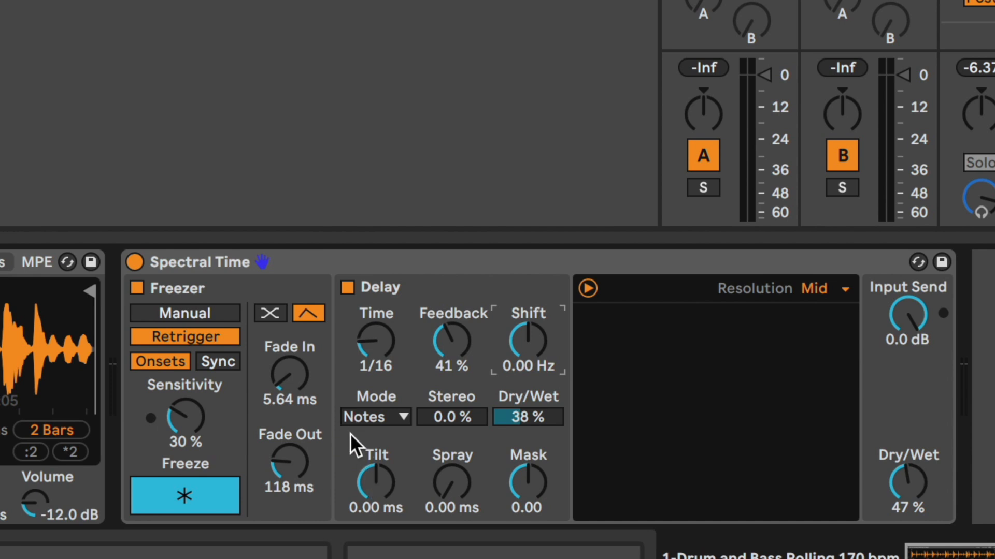
Step: Try the Delay's Tilt at 75.6 ms, -87.3 ms and -726 ms, and reset it to zero
drag(379, 479, 379, 442)
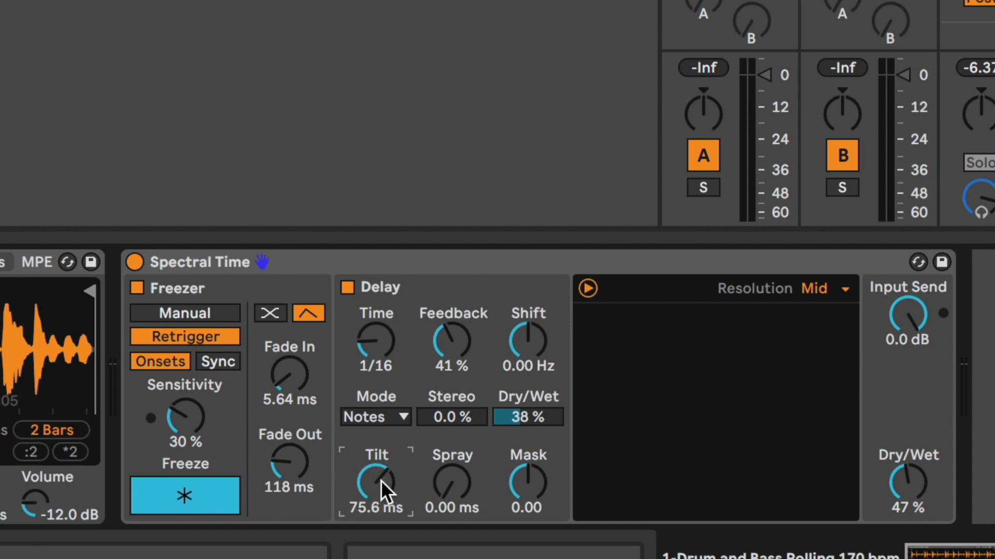
drag(381, 480, 381, 510)
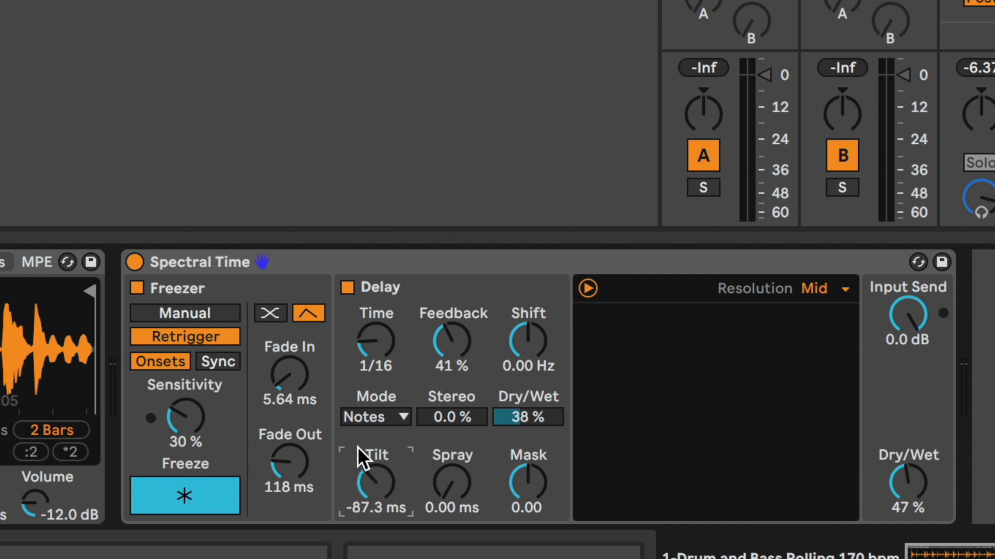
double_click(374, 471)
drag(374, 471, 374, 525)
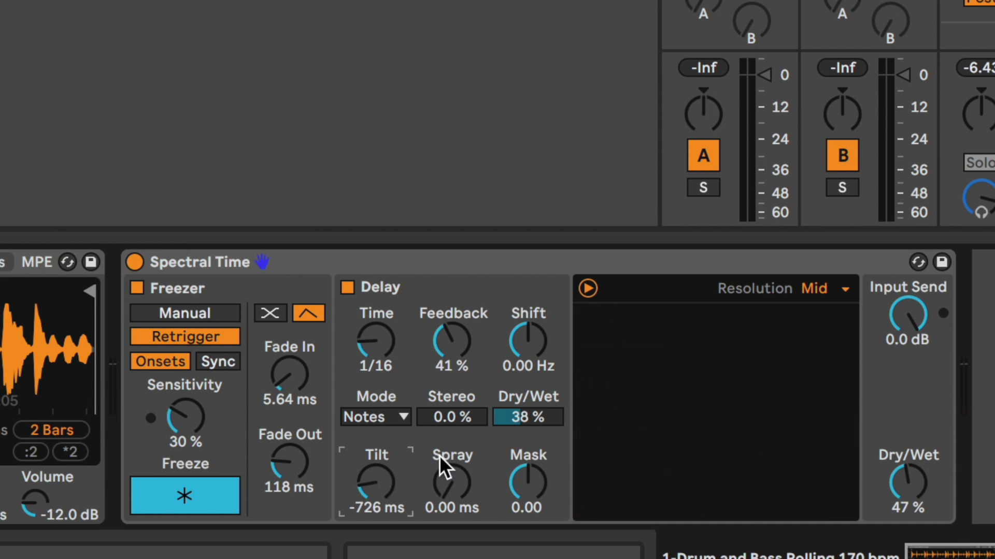
double_click(376, 473)
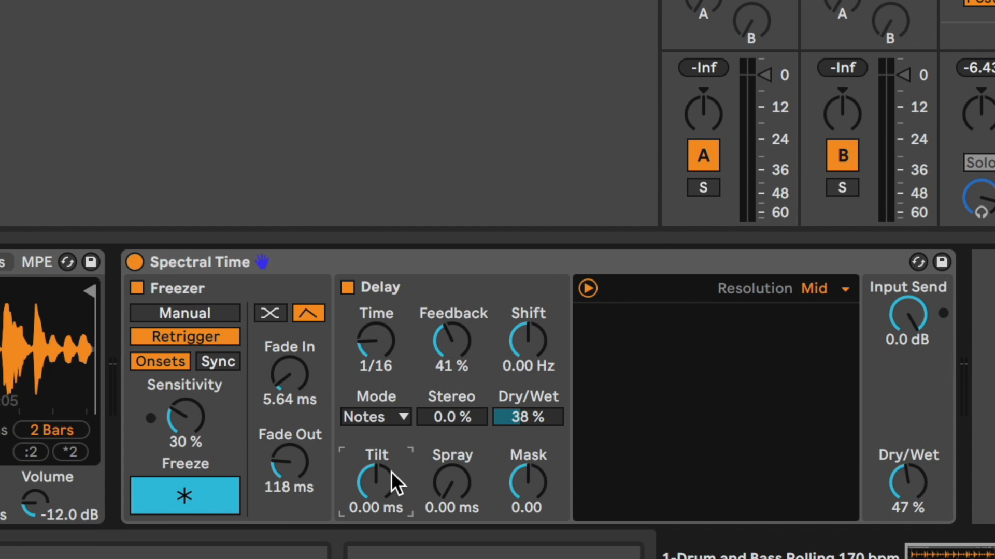
Step: Set the Delay's Tilt to 114 ms and Spray to 200 ms, and try positive and negative Mask amounts
mouse_move(391, 471)
mouse_down()
mouse_move(392, 458)
mouse_move(393, 482)
mouse_move(452, 481)
mouse_move(452, 393)
mouse_up()
key(space)
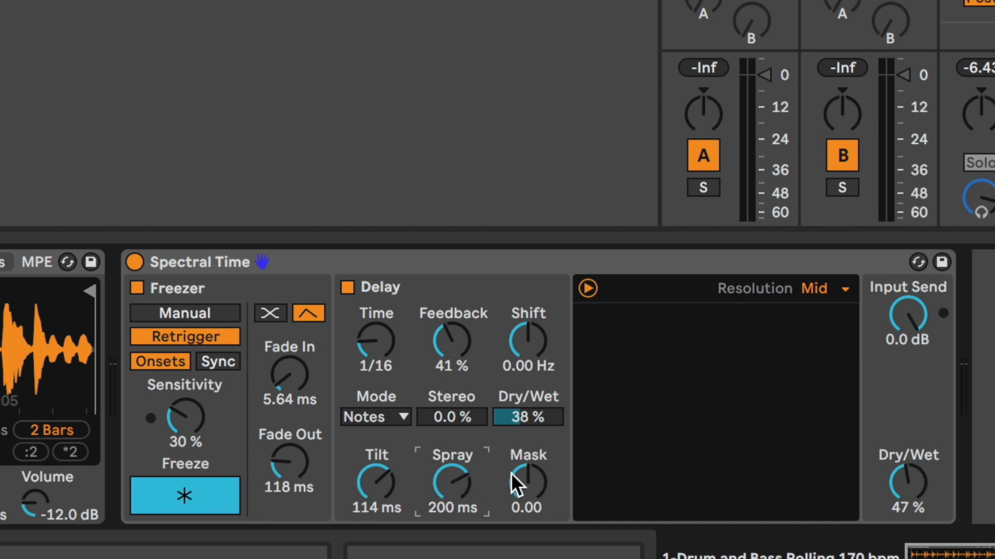
drag(530, 477, 530, 452)
drag(527, 477, 527, 521)
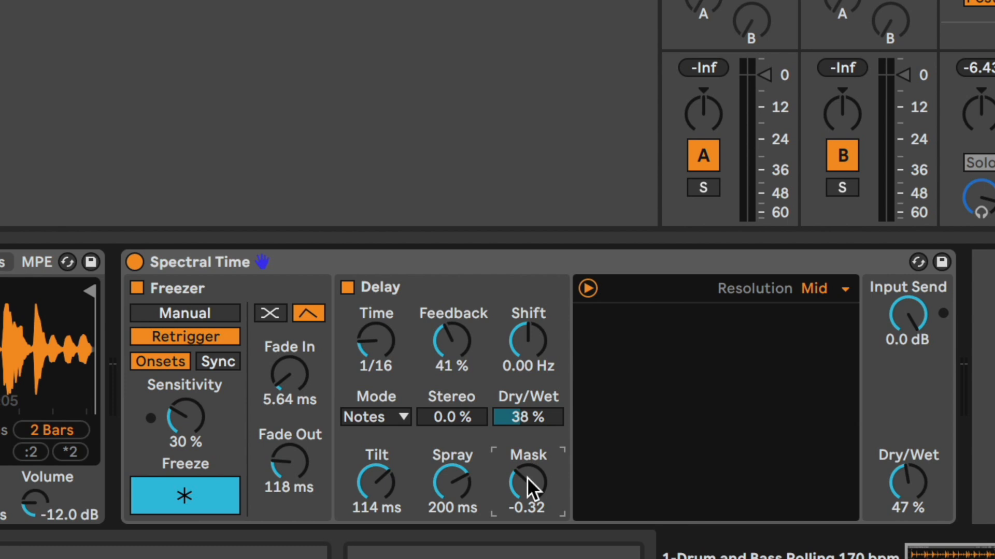
double_click(527, 477)
drag(529, 486, 529, 522)
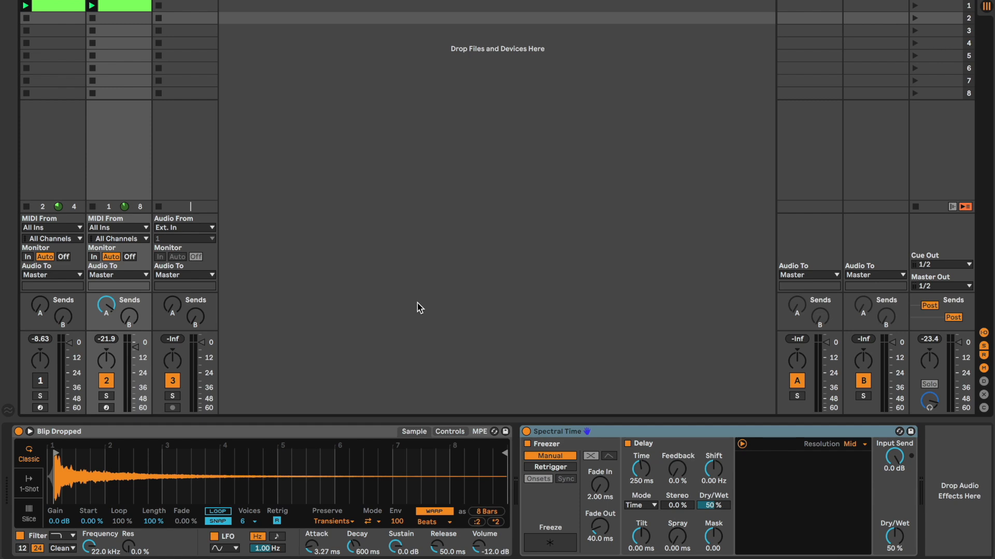
Step: Start playback and manually freeze the Blip Dropped sound with its Spectral Time effect
click(301, 363)
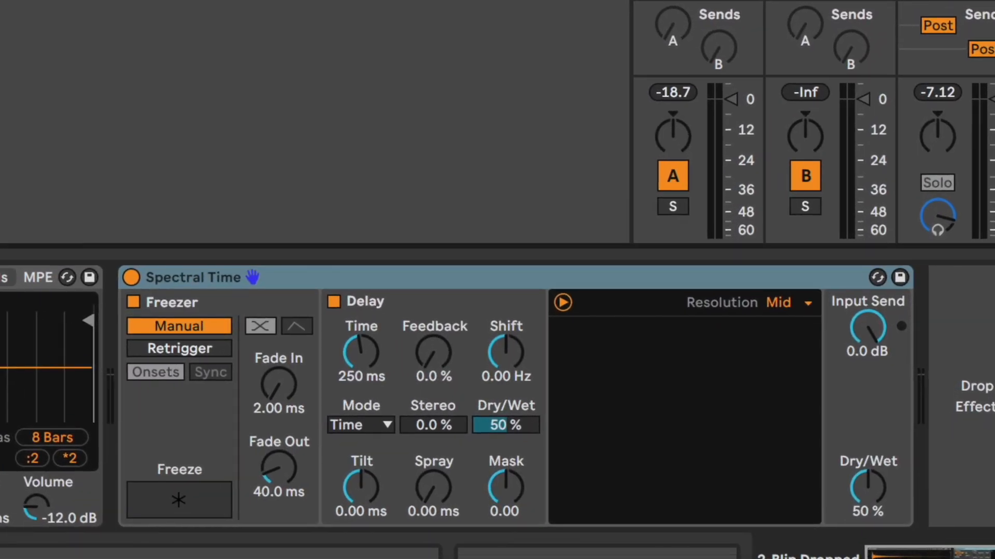
key(space)
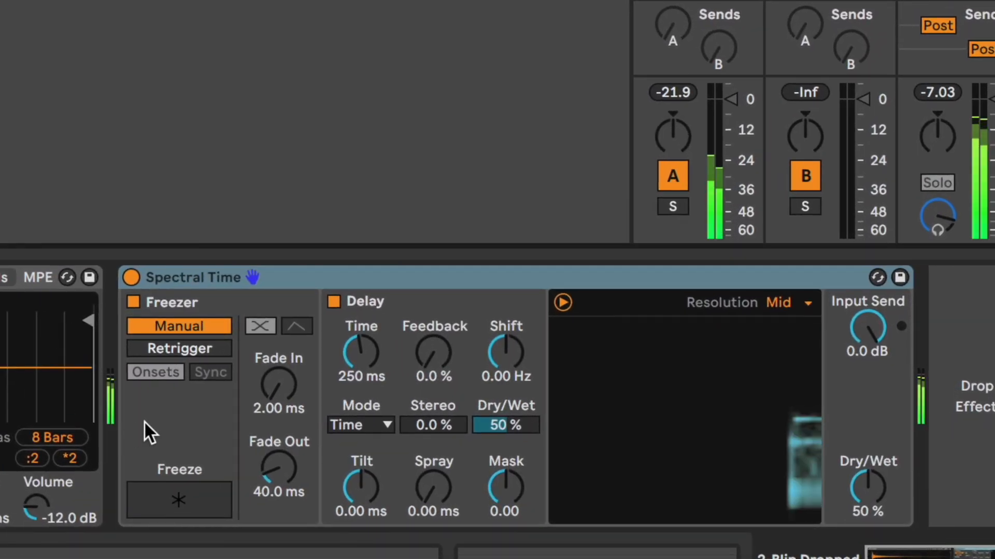
click(182, 490)
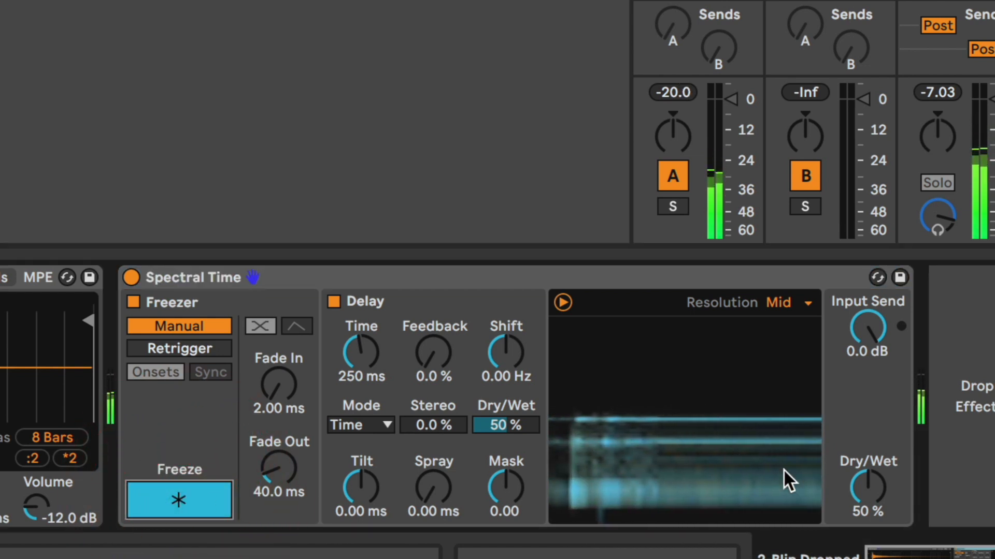
Step: Set Spectral Time's overall Dry/Wet to 100 %, and its Delay to a Shift of -400 Hz at 100 % Dry/Wet
drag(859, 490, 865, 430)
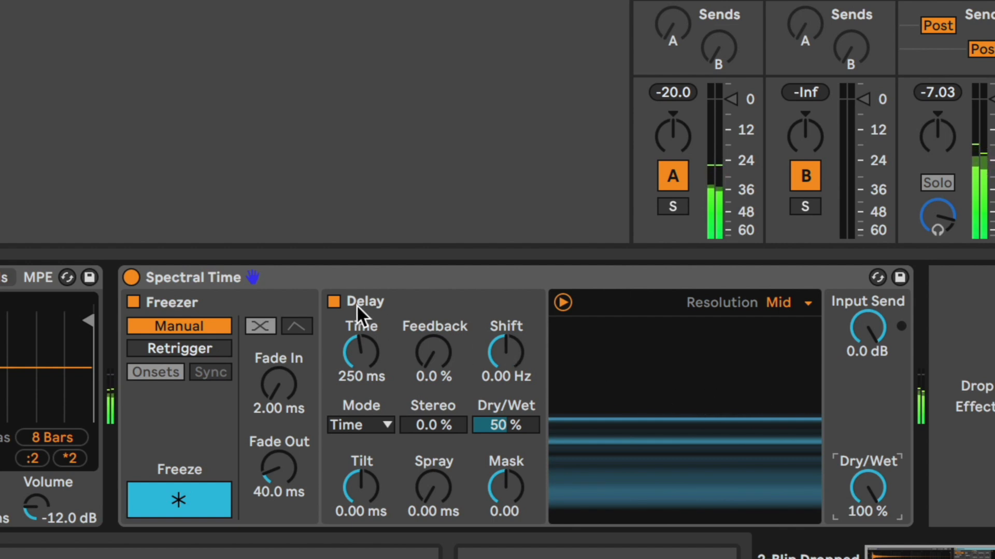
drag(502, 344, 502, 441)
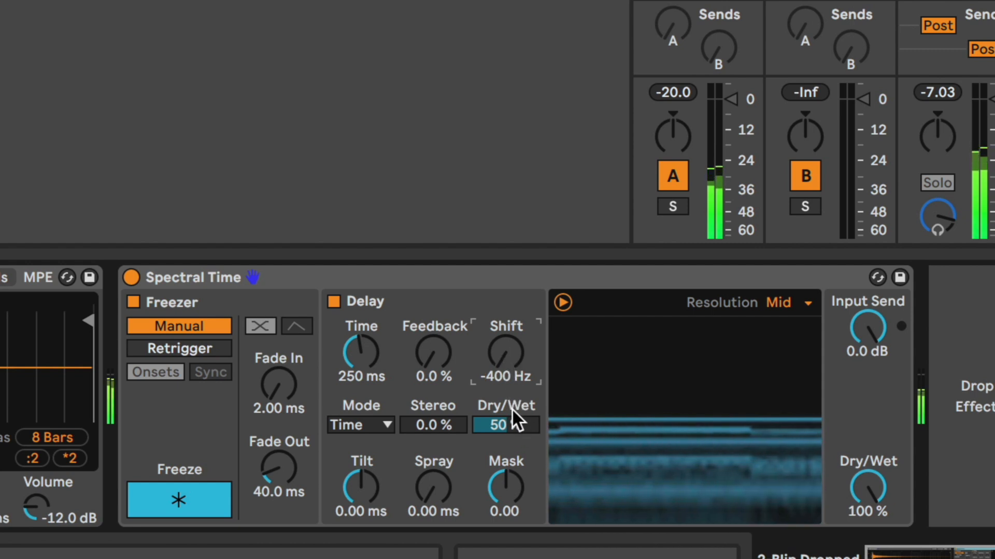
drag(514, 424, 515, 397)
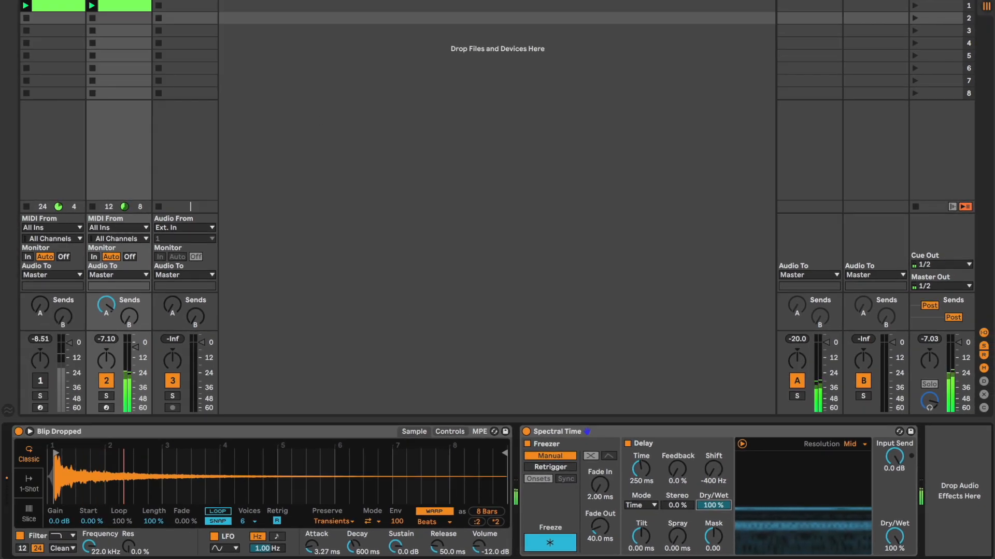
Step: Set audio track 3's input to 2-Blip Dropped, arm the track, and record the frozen sound into its second clip slot
click(190, 2)
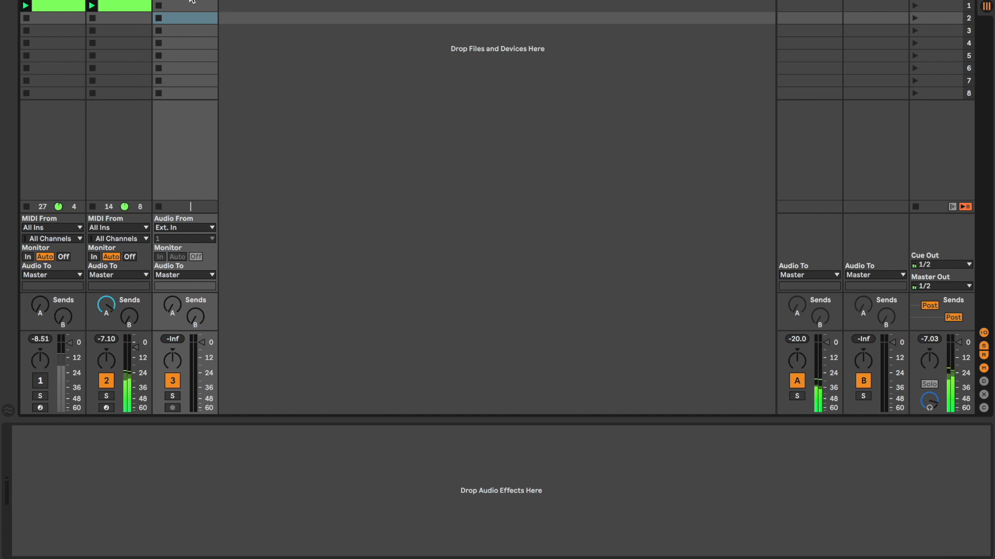
click(191, 228)
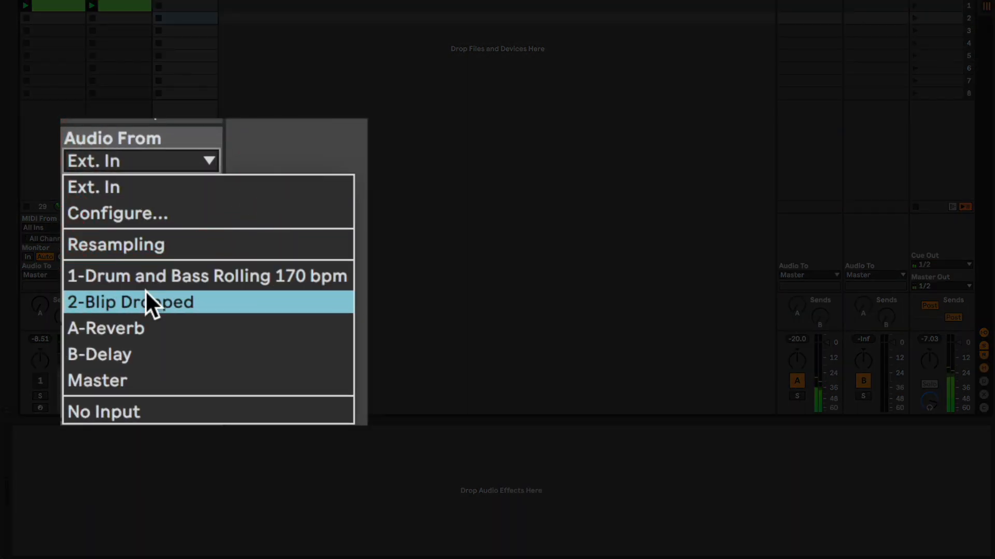
click(145, 302)
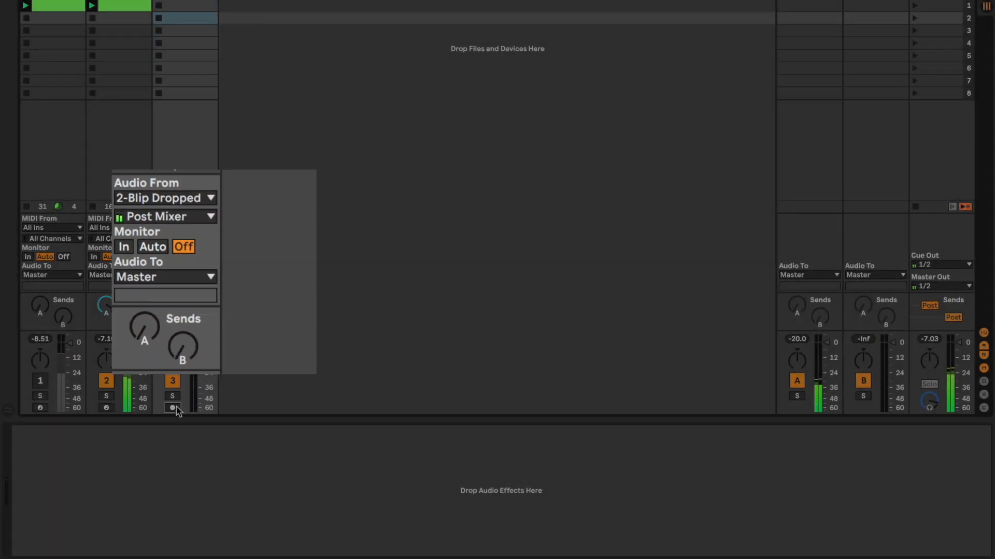
click(173, 408)
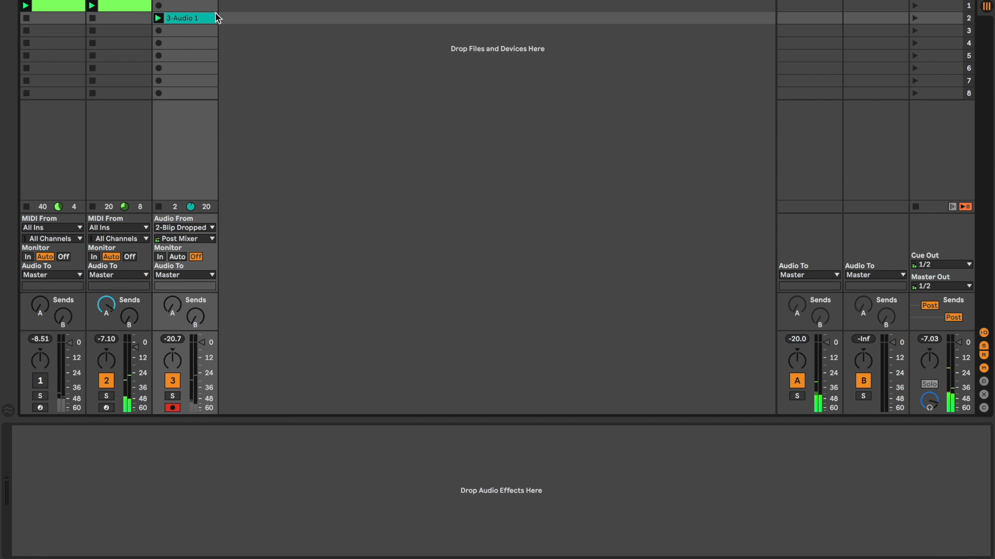
Step: Solo audio track 3, open the recorded 3-Audio 1 clip, and play it back briefly
click(185, 0)
click(172, 396)
click(179, 17)
click(158, 18)
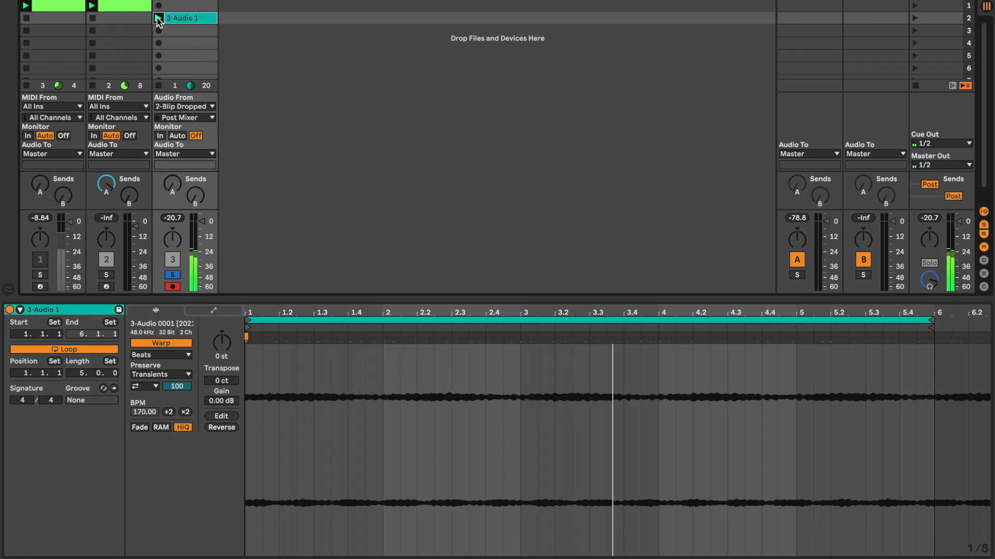
key(space)
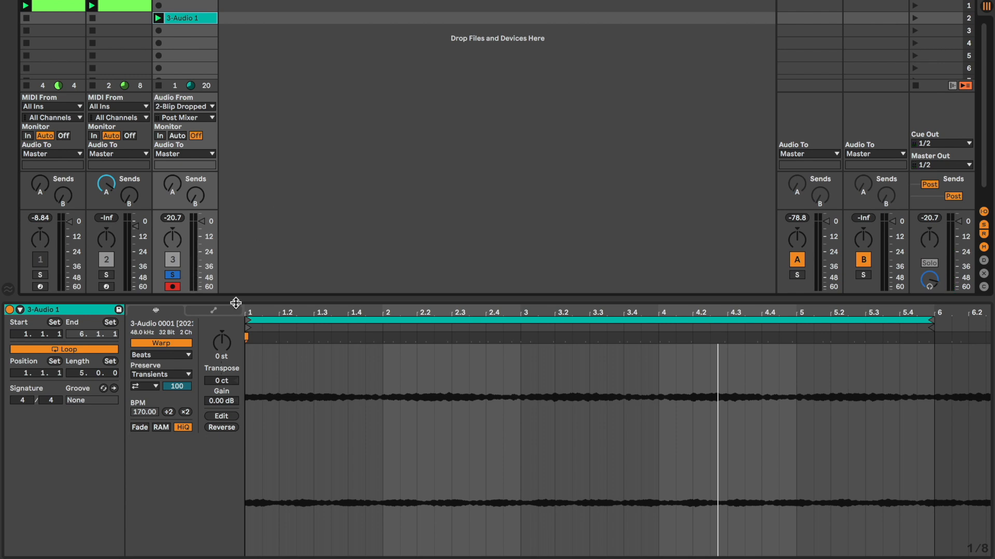
Step: Transpose the 3-Audio 1 clip to -24 st and audition it
drag(222, 342, 221, 367)
key(space)
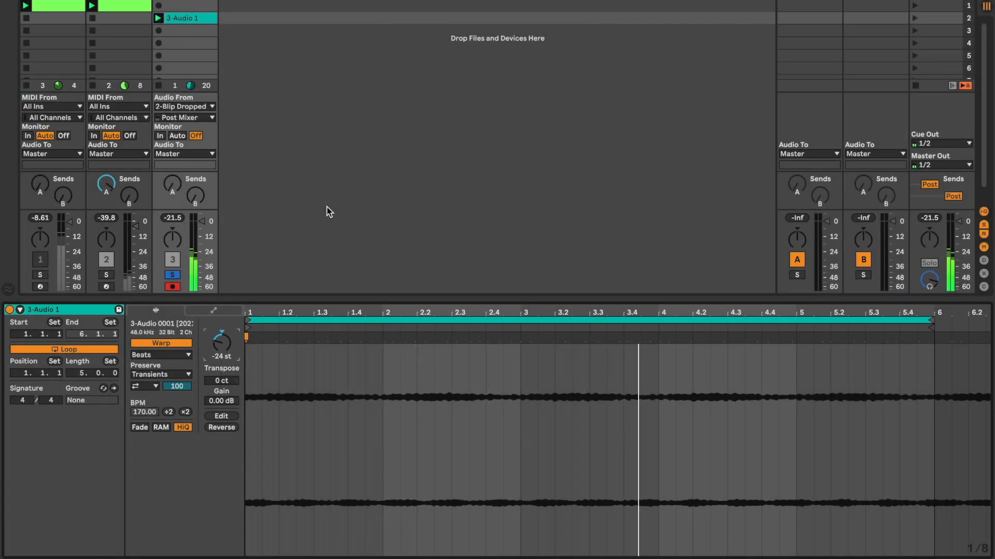
key(space)
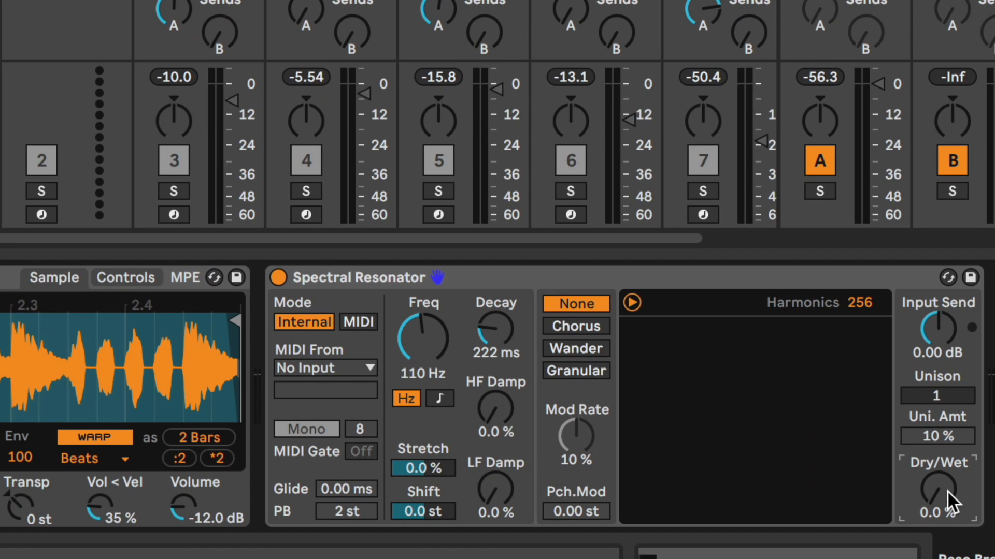
Step: Raise Spectral Resonator's Dry/Wet to 100 % and switch its frequency setting from hertz to notes
drag(947, 490, 947, 410)
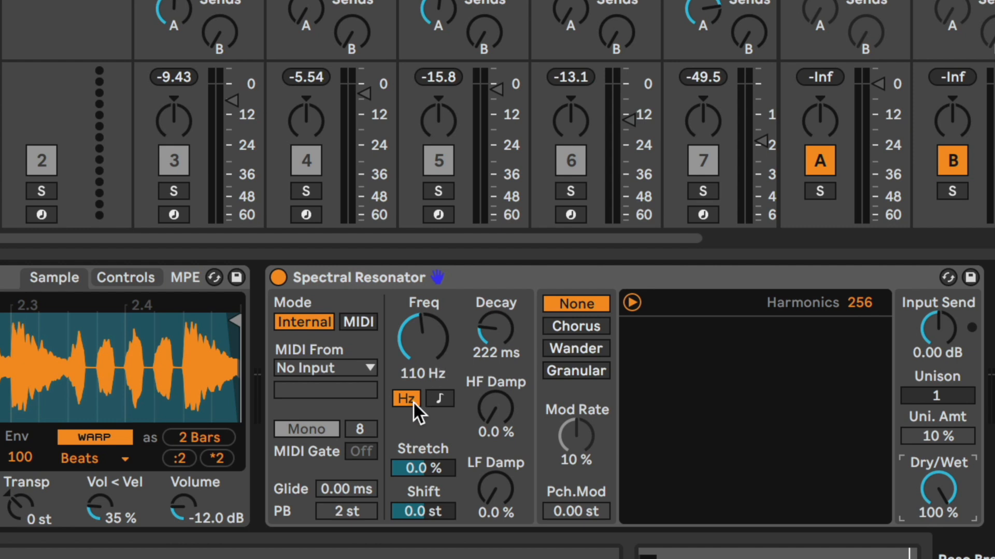
click(440, 398)
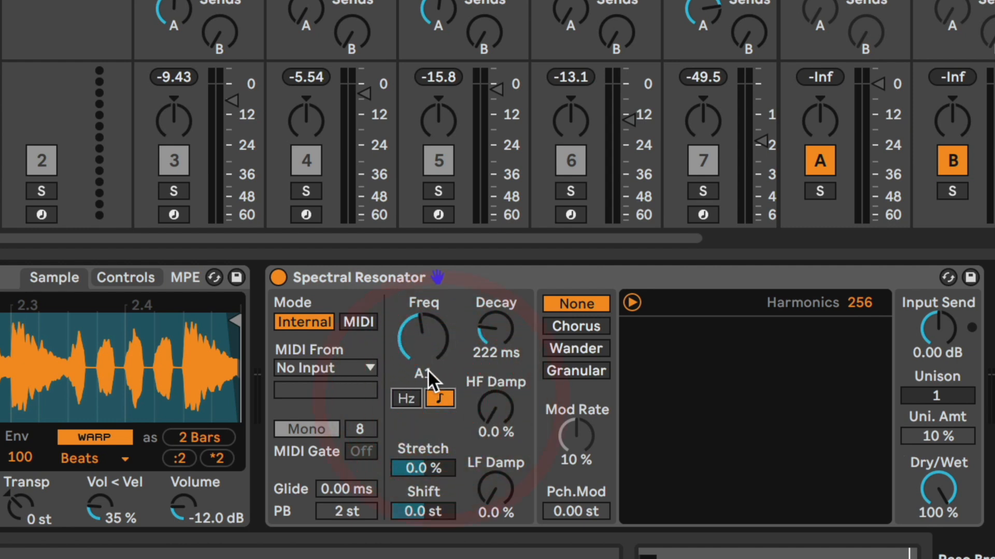
Step: Try Spectral Resonator's Stretch at 100 % and Shift at 32.2 st, resetting each to zero
mouse_move(424, 347)
mouse_down()
mouse_move(425, 366)
mouse_move(425, 311)
mouse_move(427, 347)
mouse_up()
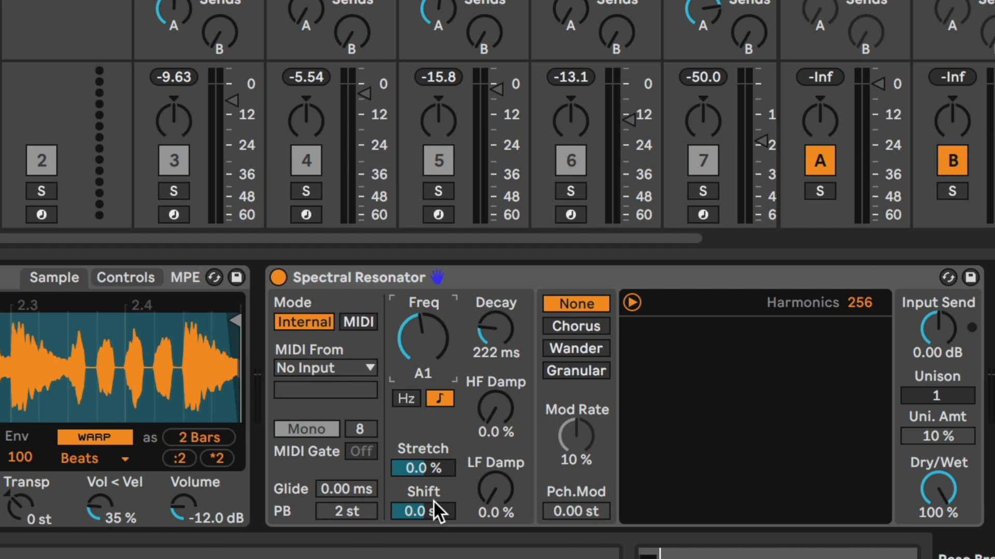
drag(431, 470, 431, 419)
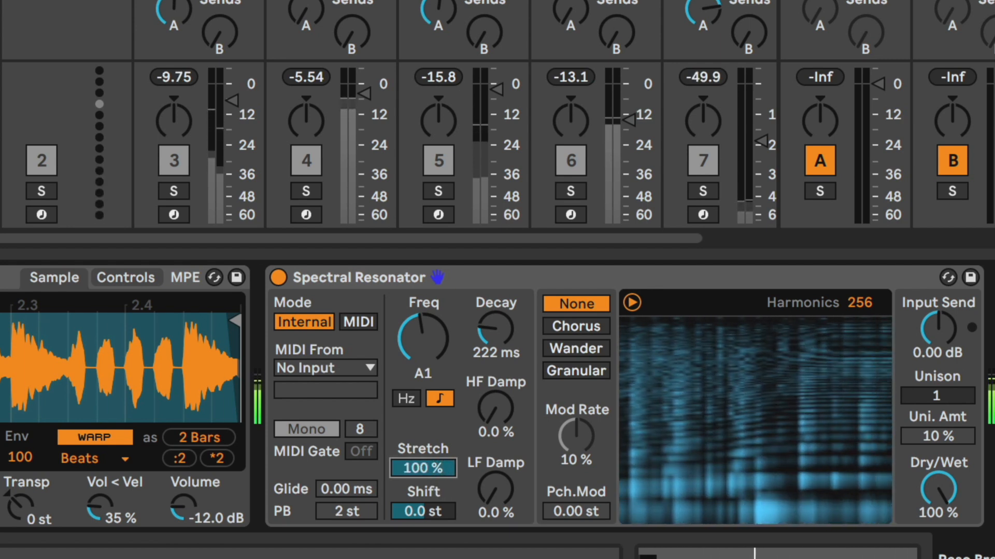
double_click(432, 470)
mouse_move(435, 505)
mouse_down()
mouse_move(435, 533)
mouse_move(435, 458)
mouse_move(439, 518)
mouse_up()
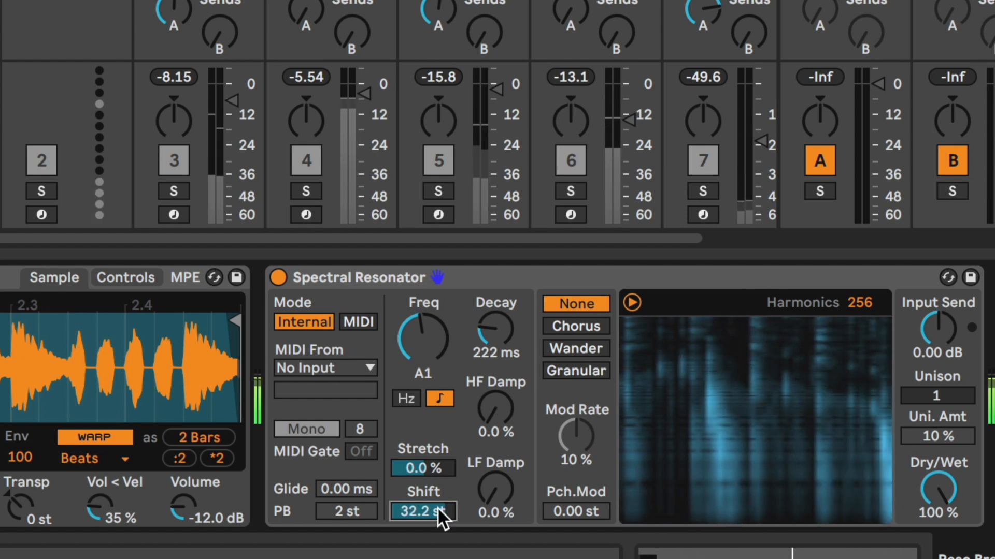
key(Delete)
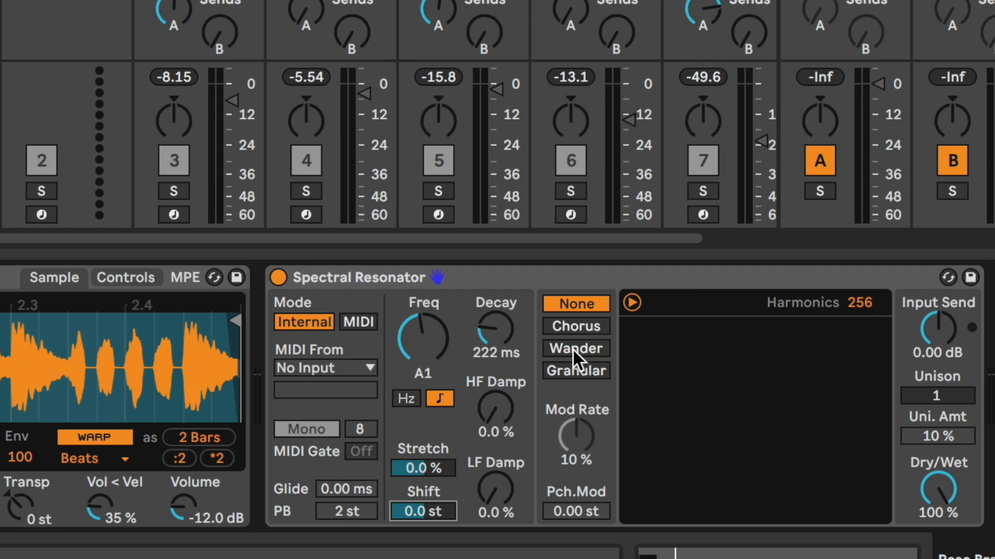
Step: Compare the Chorus, Wander and Granular modulation modes, and settle on Chorus with Mod Rate at 20 %
click(572, 325)
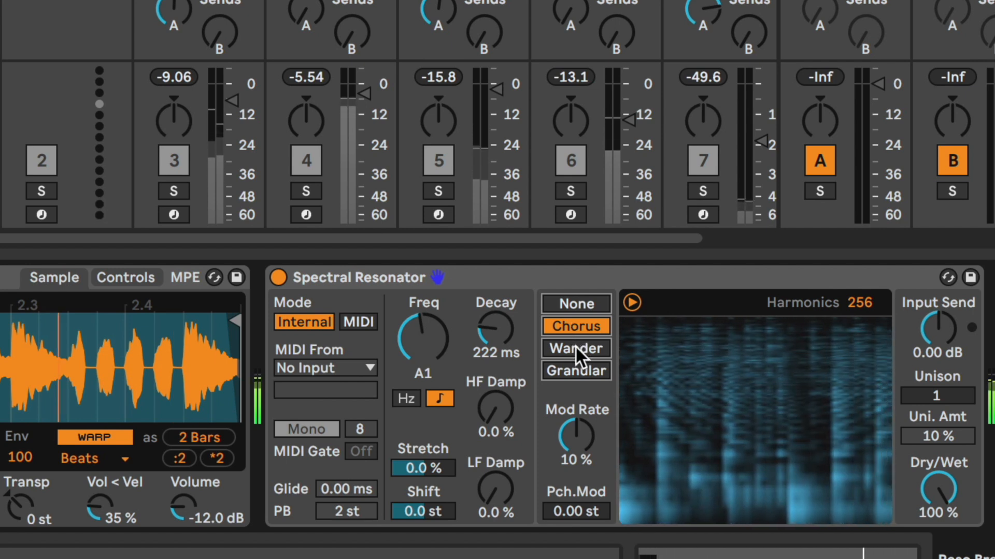
click(575, 346)
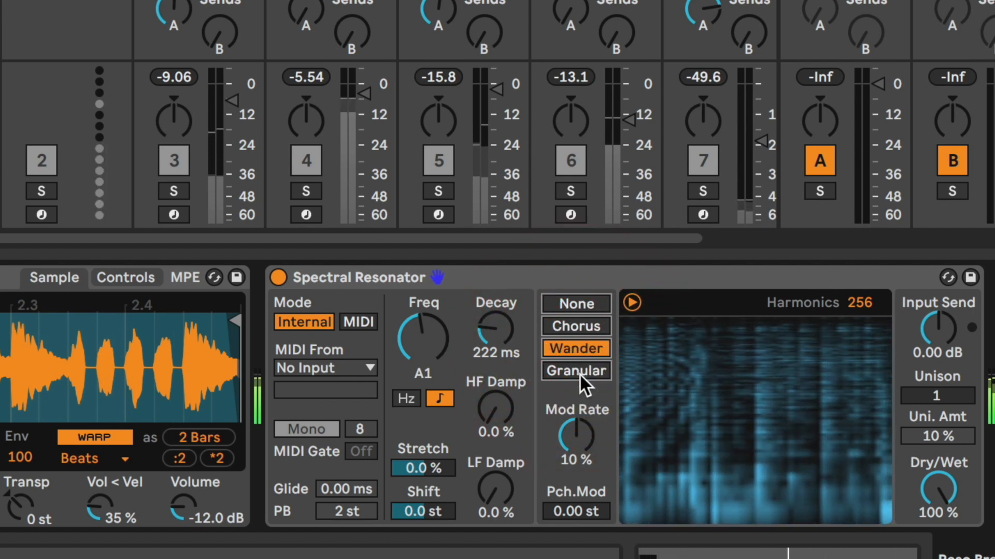
click(579, 372)
mouse_move(576, 435)
mouse_down()
mouse_move(576, 383)
mouse_move(577, 433)
mouse_up()
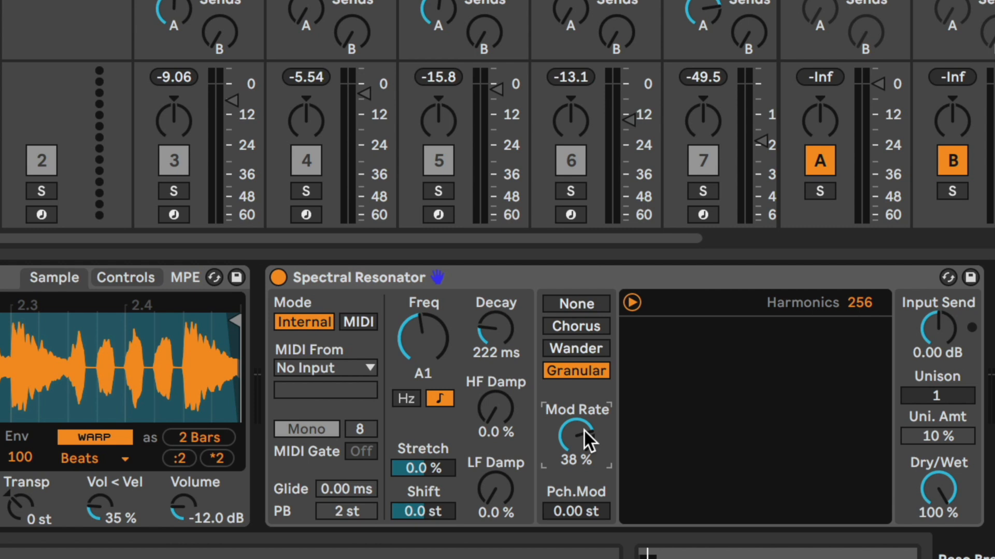
click(592, 327)
mouse_move(583, 422)
mouse_down()
mouse_move(583, 440)
mouse_move(583, 424)
mouse_up()
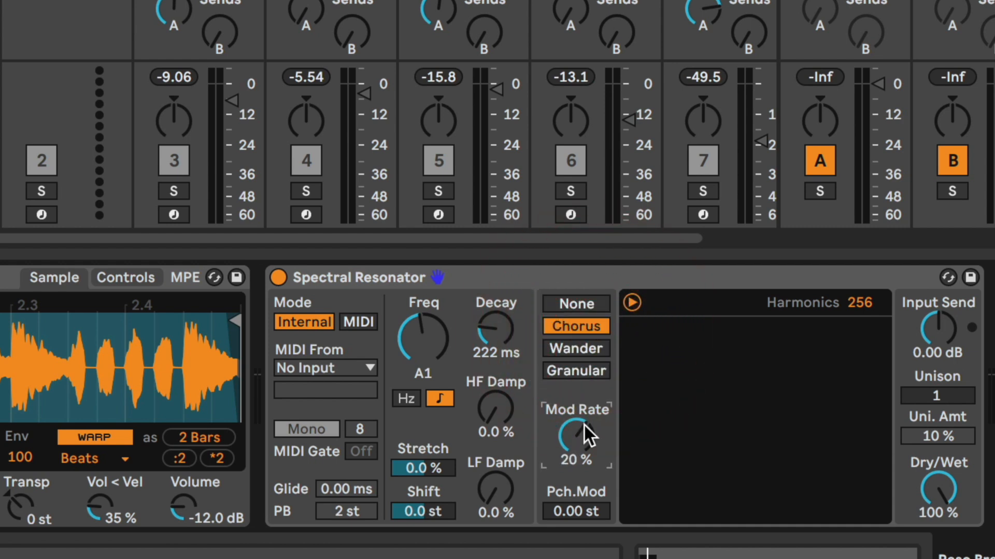
Step: Set Spectral Resonator's Unison to 4 and Uni. Amt to 3.7 %, and audition the result
mouse_move(952, 391)
mouse_down()
mouse_move(953, 380)
mouse_move(954, 393)
mouse_up()
mouse_move(952, 435)
mouse_down()
mouse_move(952, 451)
mouse_move(951, 380)
mouse_move(964, 432)
mouse_move(964, 398)
mouse_move(958, 432)
mouse_up()
key(space)
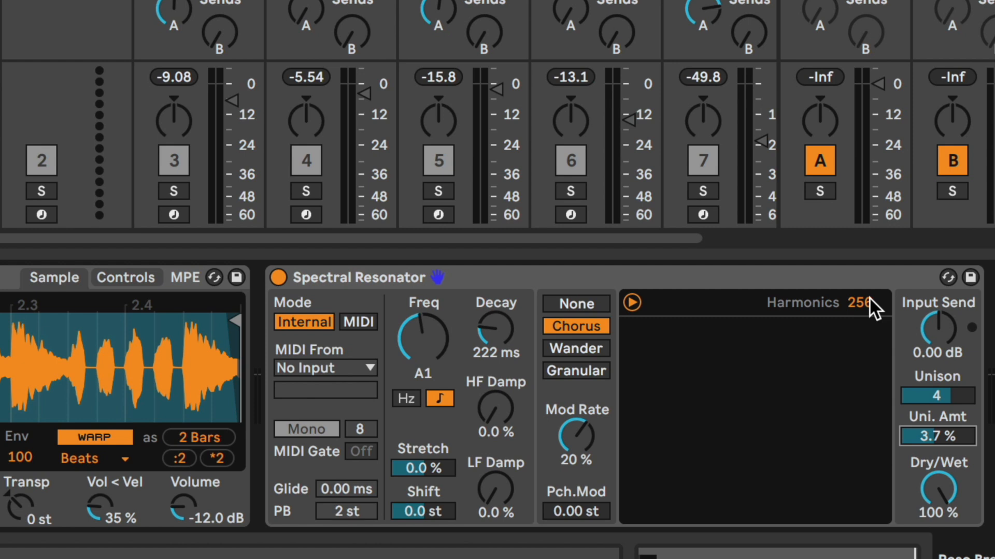
Step: Audition a lower Harmonics count and restore it to 256
drag(869, 300, 869, 362)
key(space)
drag(864, 303, 864, 187)
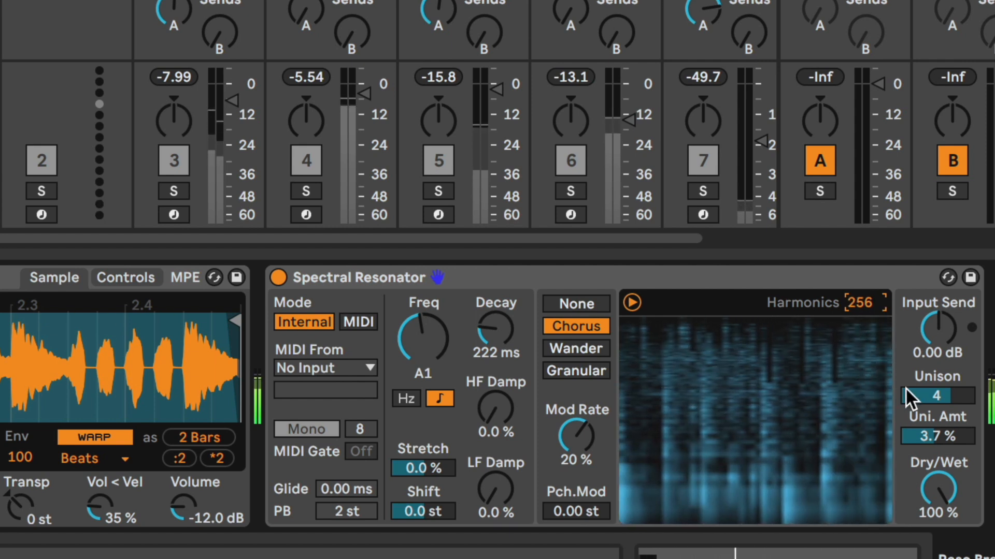
key(space)
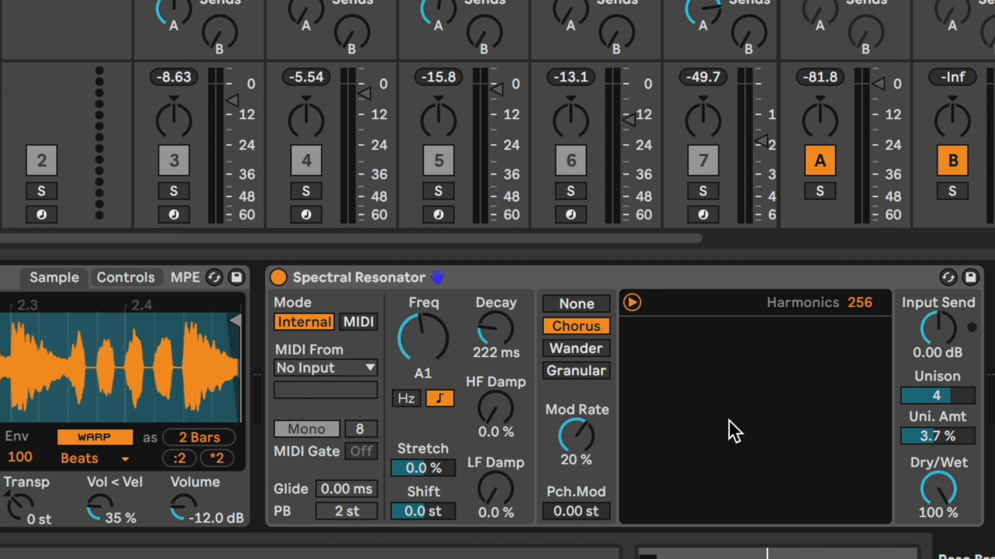
Step: Switch Spectral Resonator to MIDI mode, with 2-MIDI as the source and Poly voicing
click(359, 321)
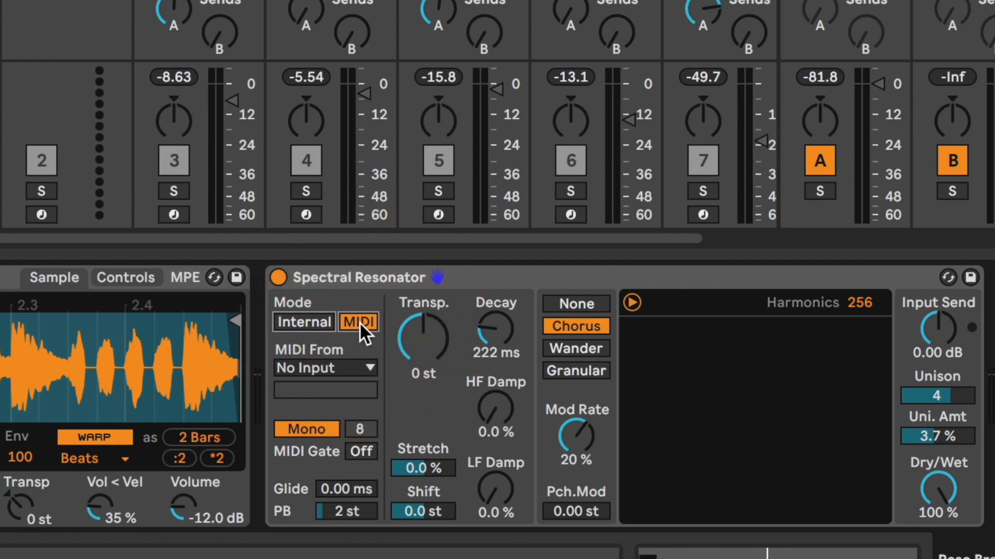
click(337, 366)
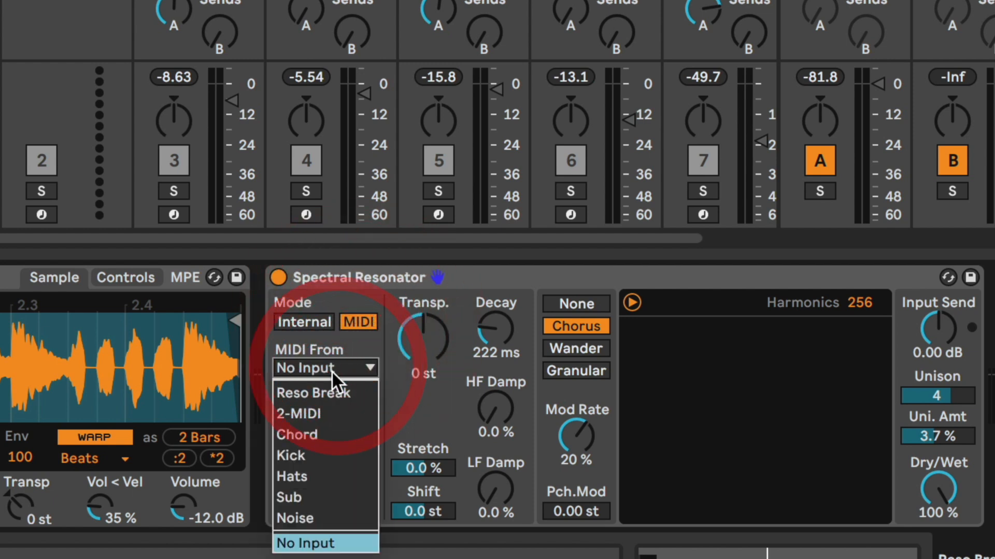
click(313, 406)
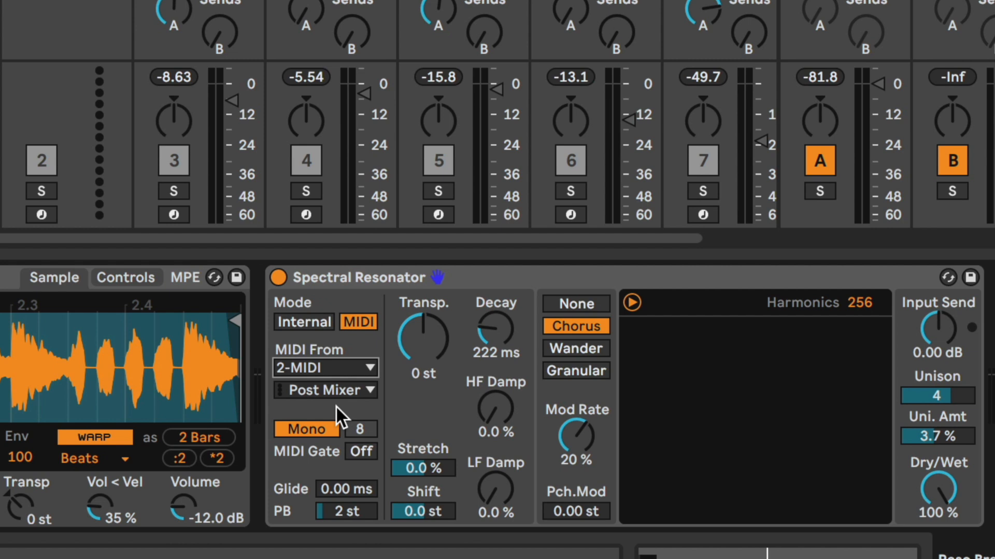
click(315, 429)
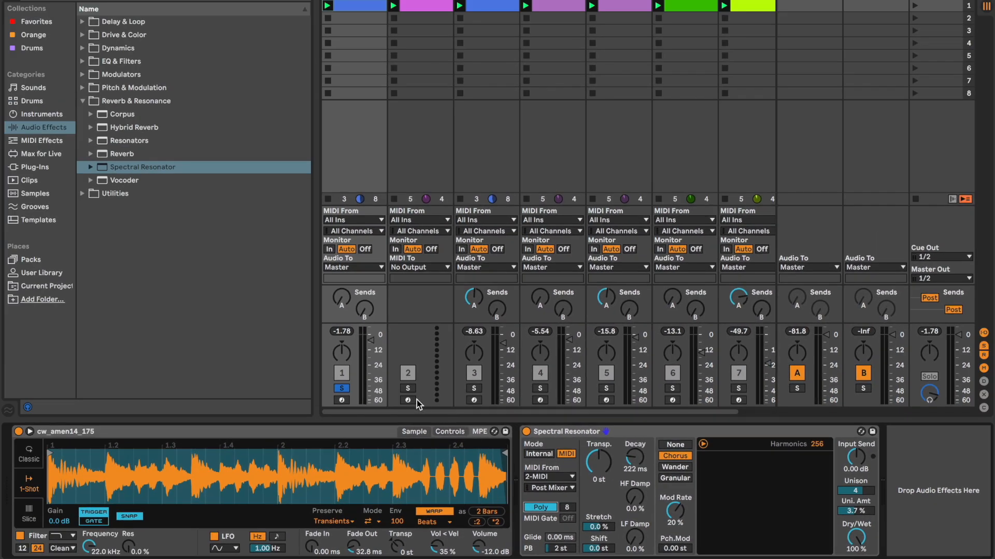
Step: Solo track 2 alongside track 1, examine the chord notes in its clip, and return to track 1's devices
click(408, 390)
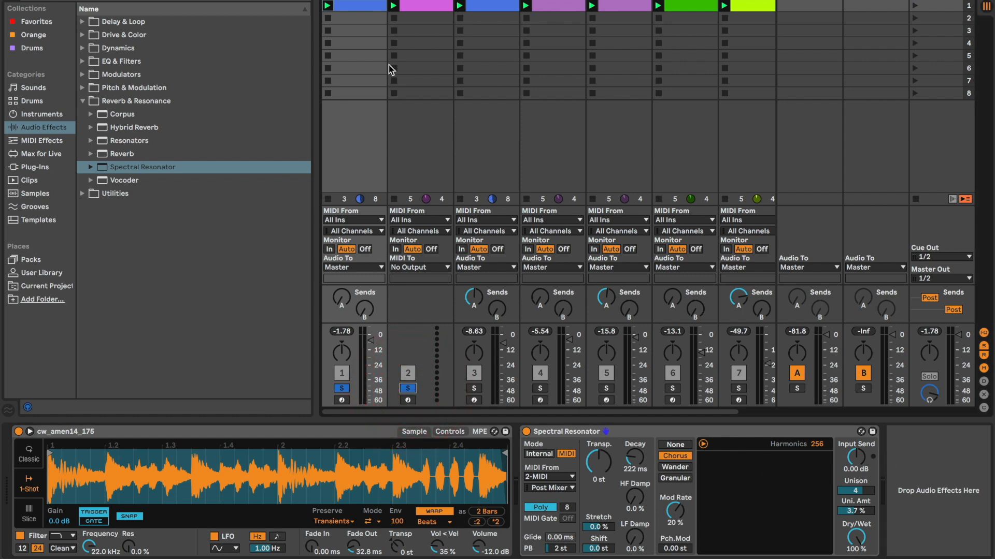
click(428, 12)
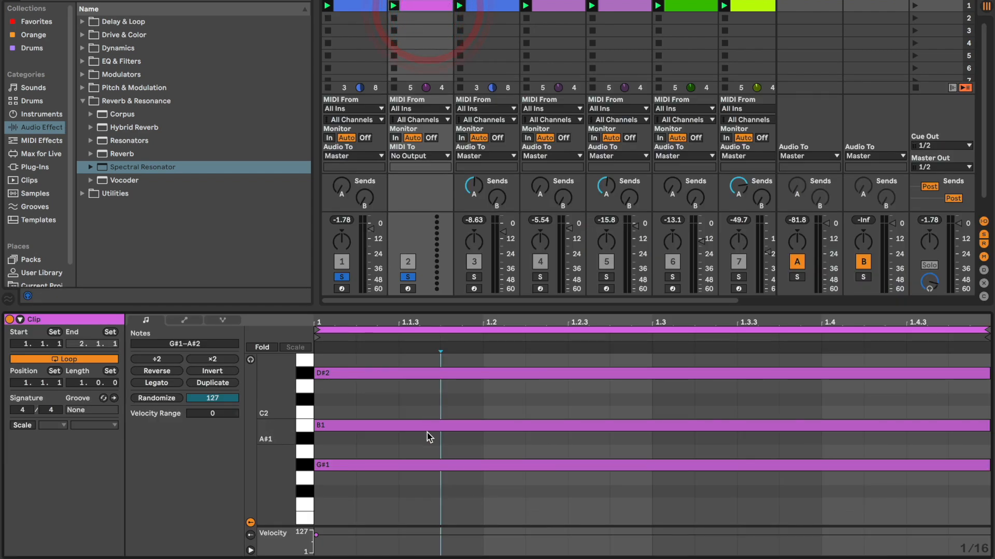
scroll(427, 433, up, 3)
scroll(427, 433, up, 2)
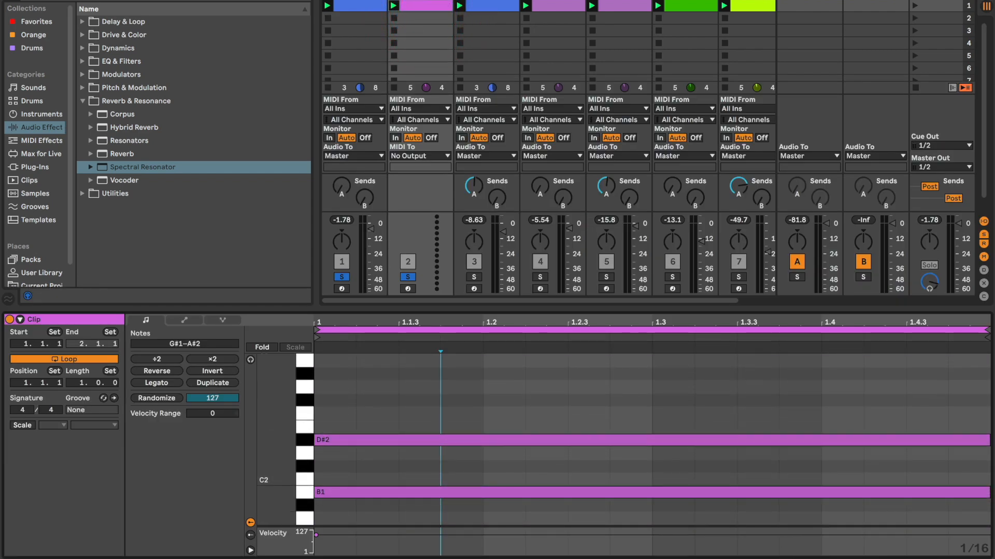
click(954, 558)
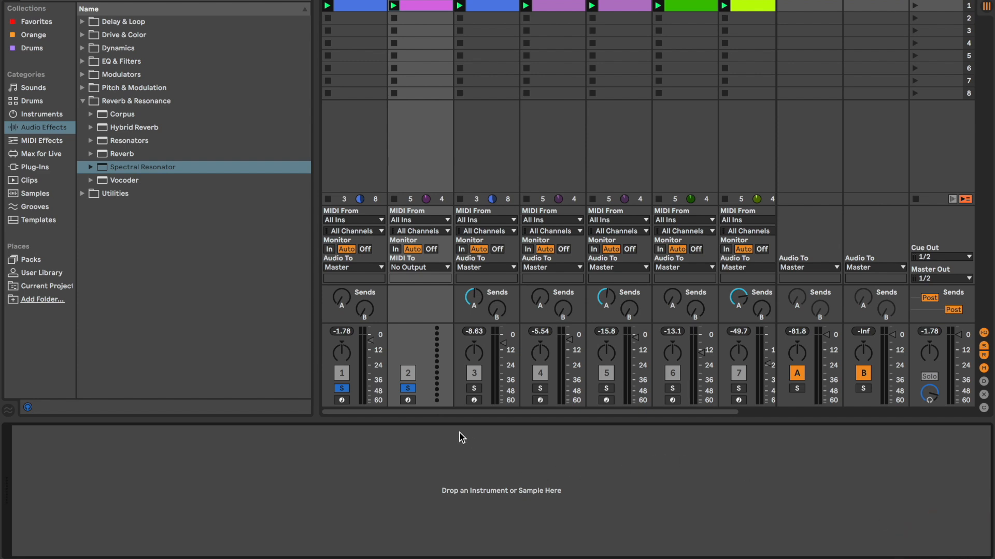
click(351, 0)
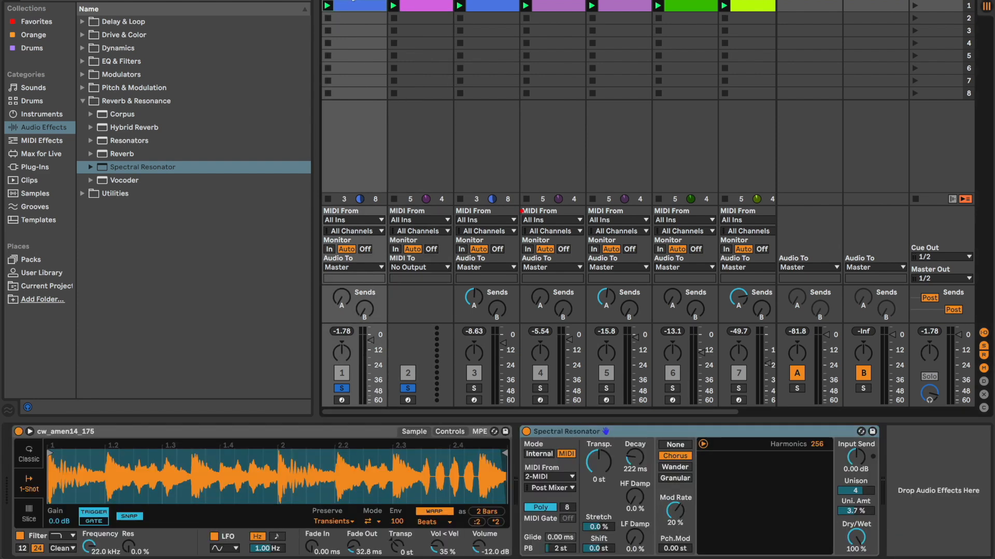
click(937, 474)
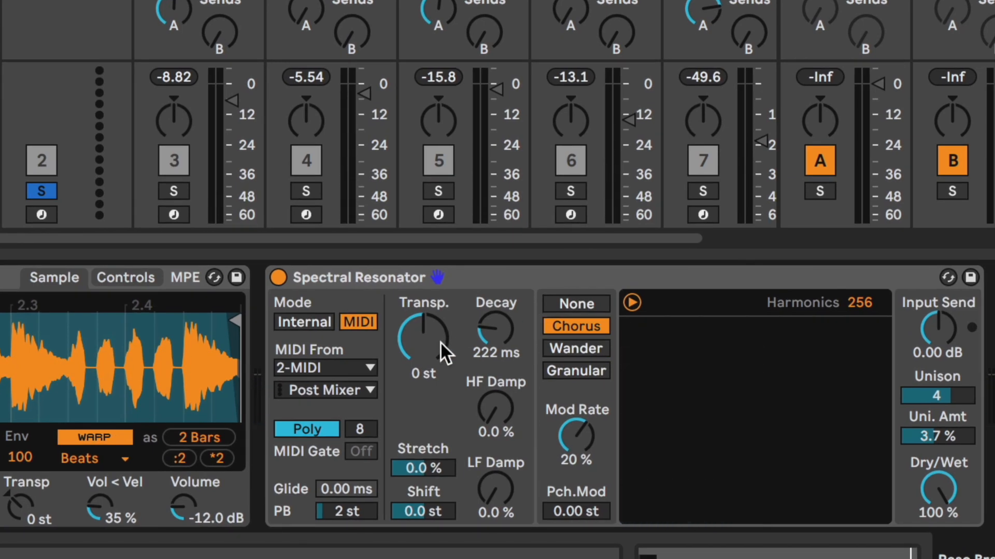
Step: Play the MIDI-controlled break while trying Spectral Resonator's Transp. at -5 st, and return it to 0 st
key(space)
drag(431, 339, 431, 351)
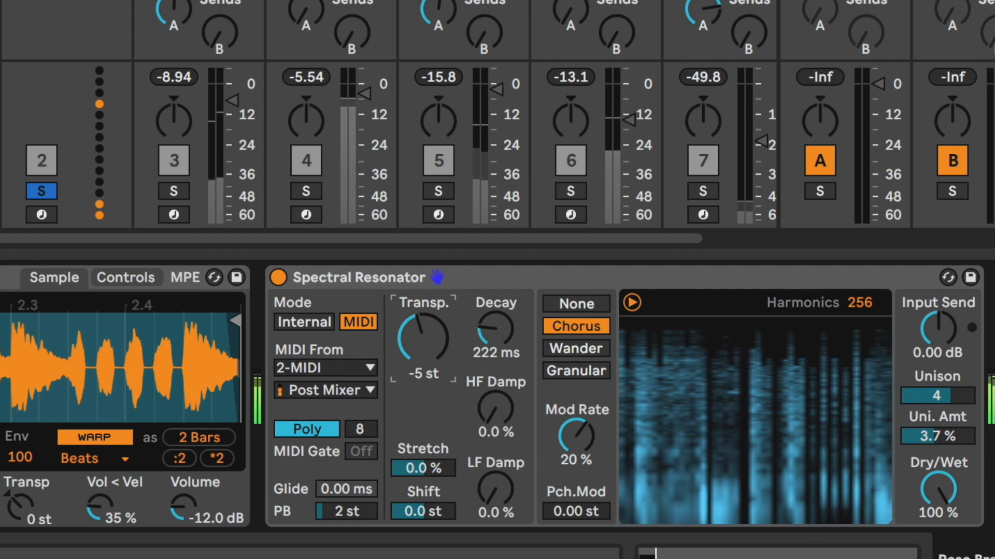
drag(433, 339, 433, 326)
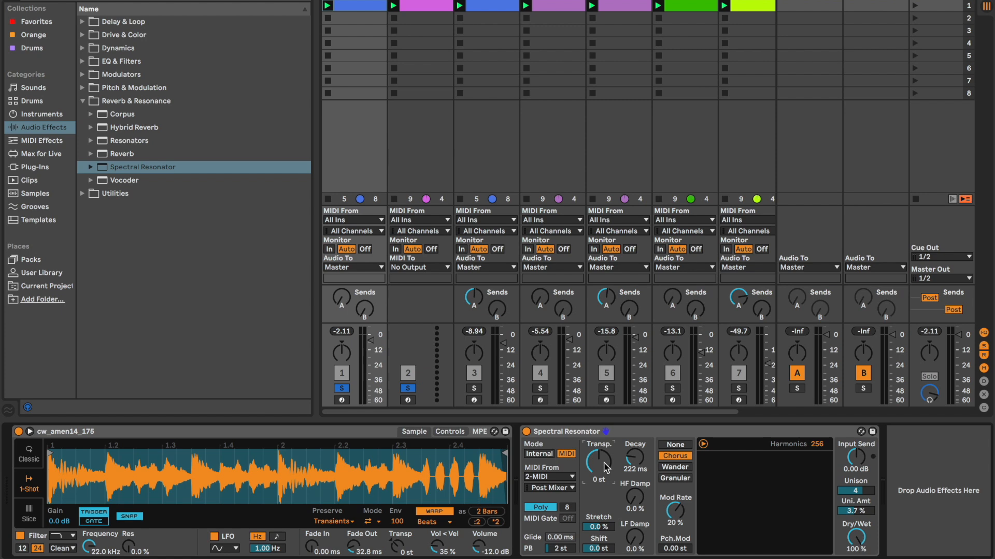
Step: Clear the solos on tracks 1 and 2 and mute both tracks
click(411, 390)
click(343, 379)
click(406, 377)
scroll(495, 83, right, 2)
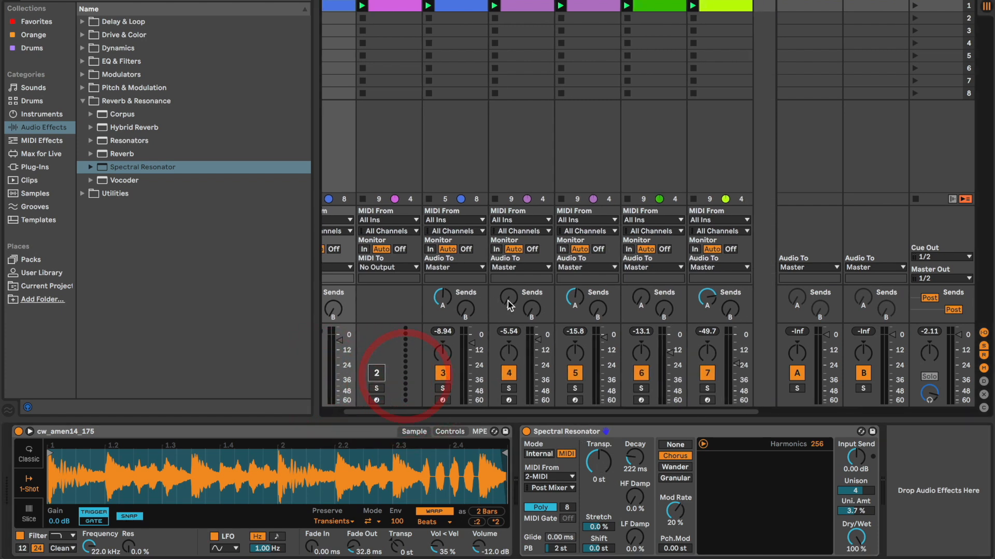
Step: Open track 3's devices and extend the end of the cw_amen14_175 sample's played region slightly
click(453, 4)
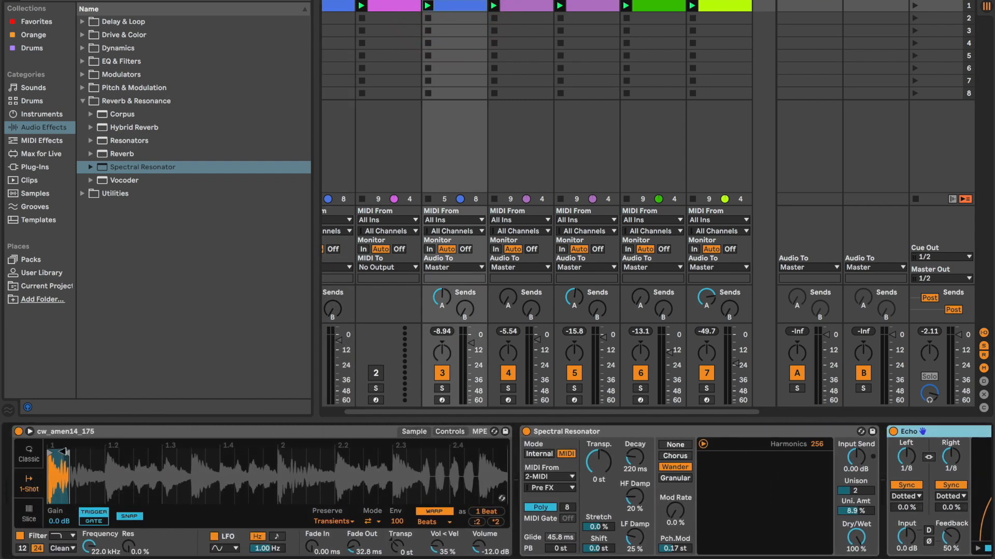
mouse_move(65, 455)
mouse_down()
mouse_move(88, 454)
mouse_move(73, 455)
mouse_up()
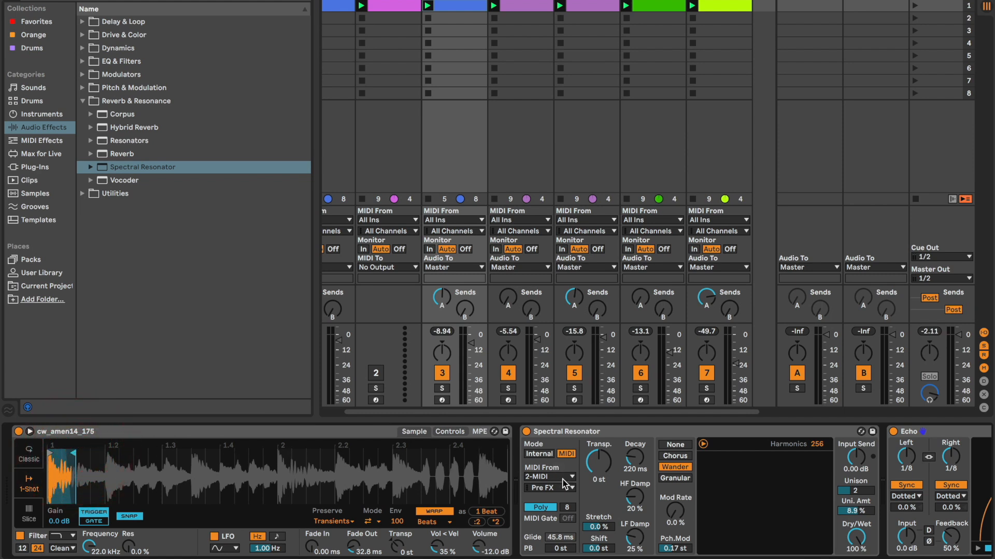
scroll(569, 489, right, 2)
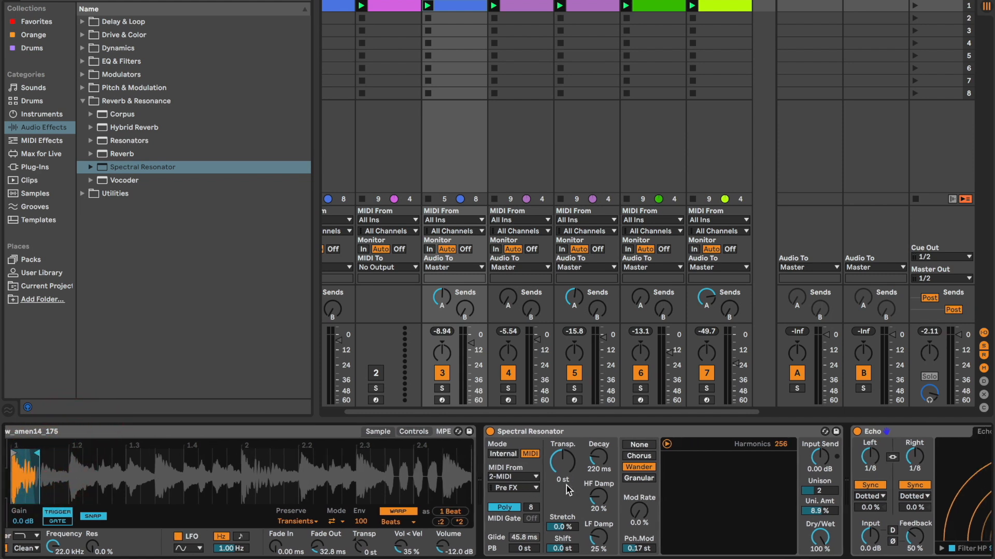
Step: Solo track 3, audition its resonated break, and lower the song tempo
click(442, 389)
scroll(576, 476, right, 2)
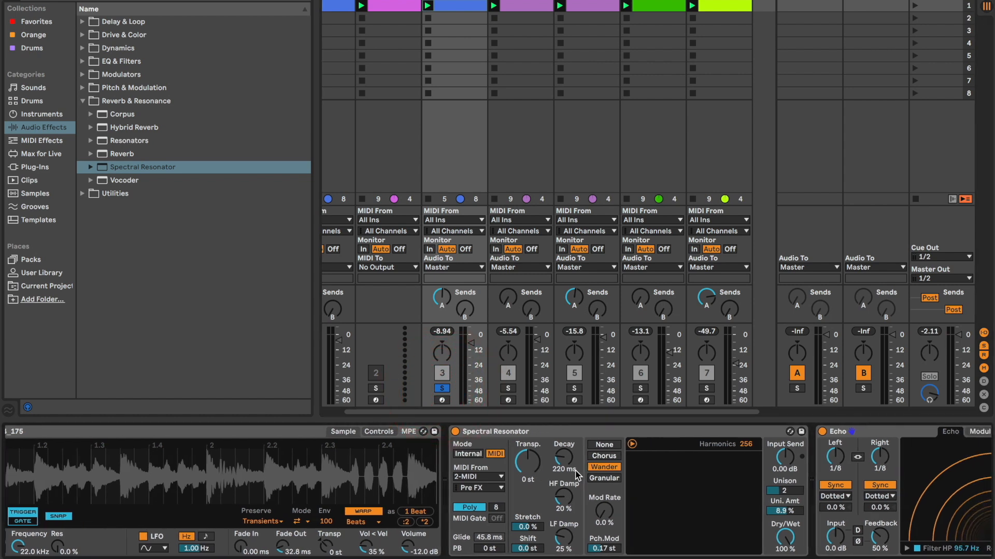
key(space)
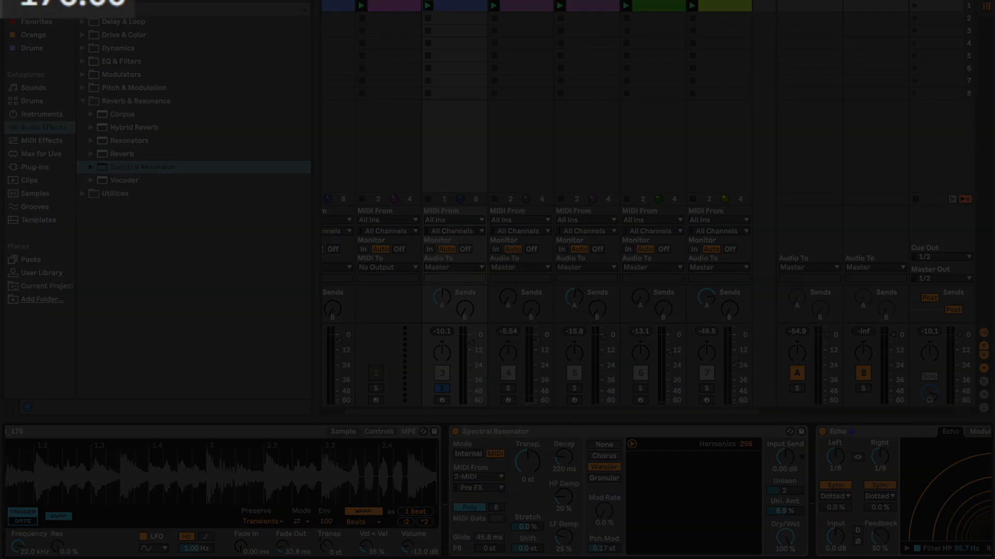
drag(44, 2, 44, 28)
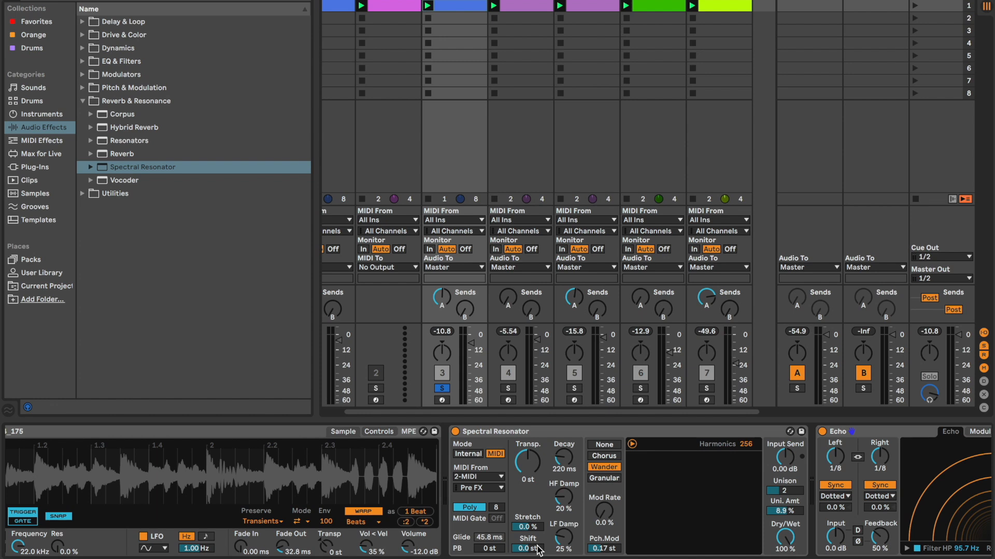
Step: Unsolo track 3, play it with the other tracks, and raise its Spectral Resonator's Shift to 15.0 st
click(442, 388)
key(space)
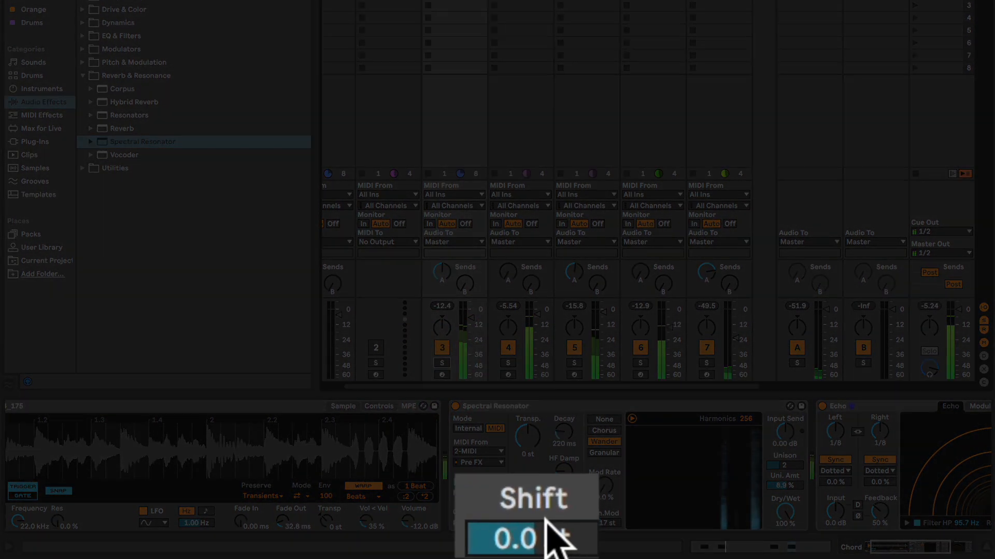
drag(533, 547, 533, 496)
mouse_move(559, 528)
mouse_down()
mouse_move(560, 432)
mouse_move(558, 530)
mouse_up()
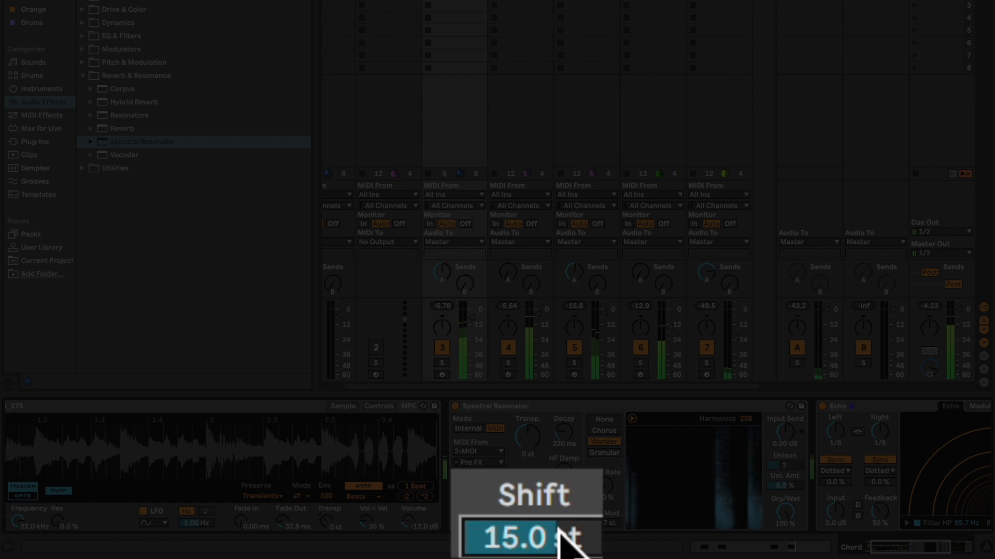